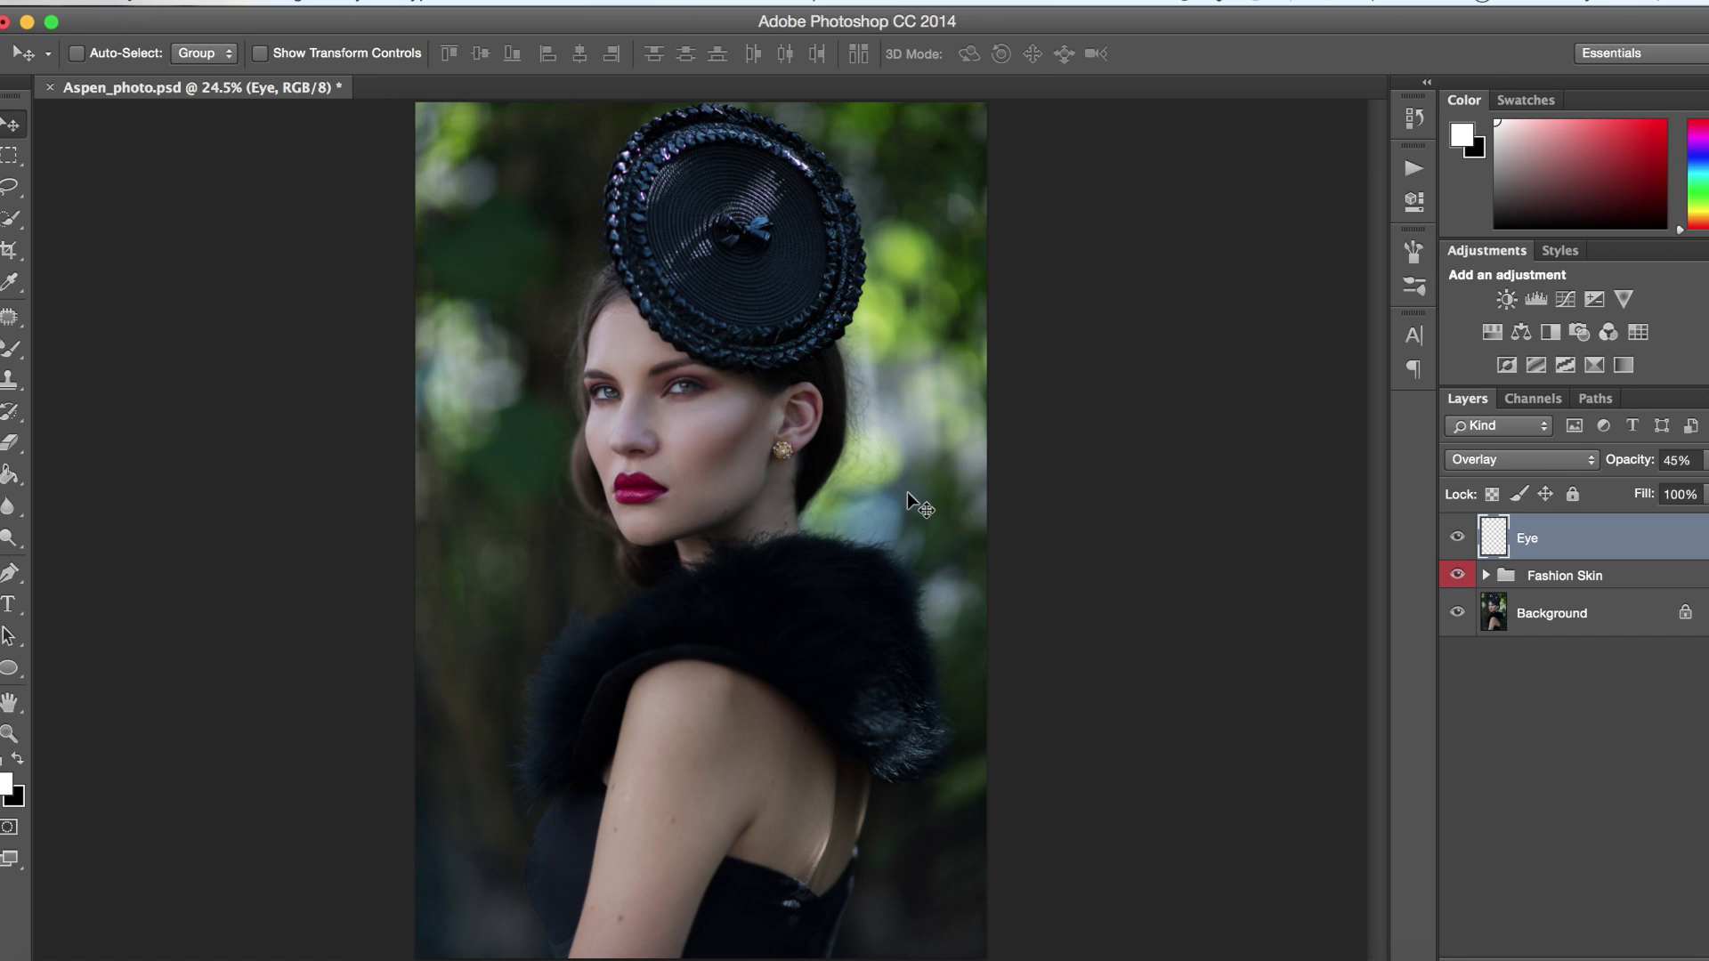
Open a second window of Aspen_photo.psd
{"action": "left_click", "coordinate": [727, 3]}
{"action": "mouse_move", "coordinate": [740, 22]}
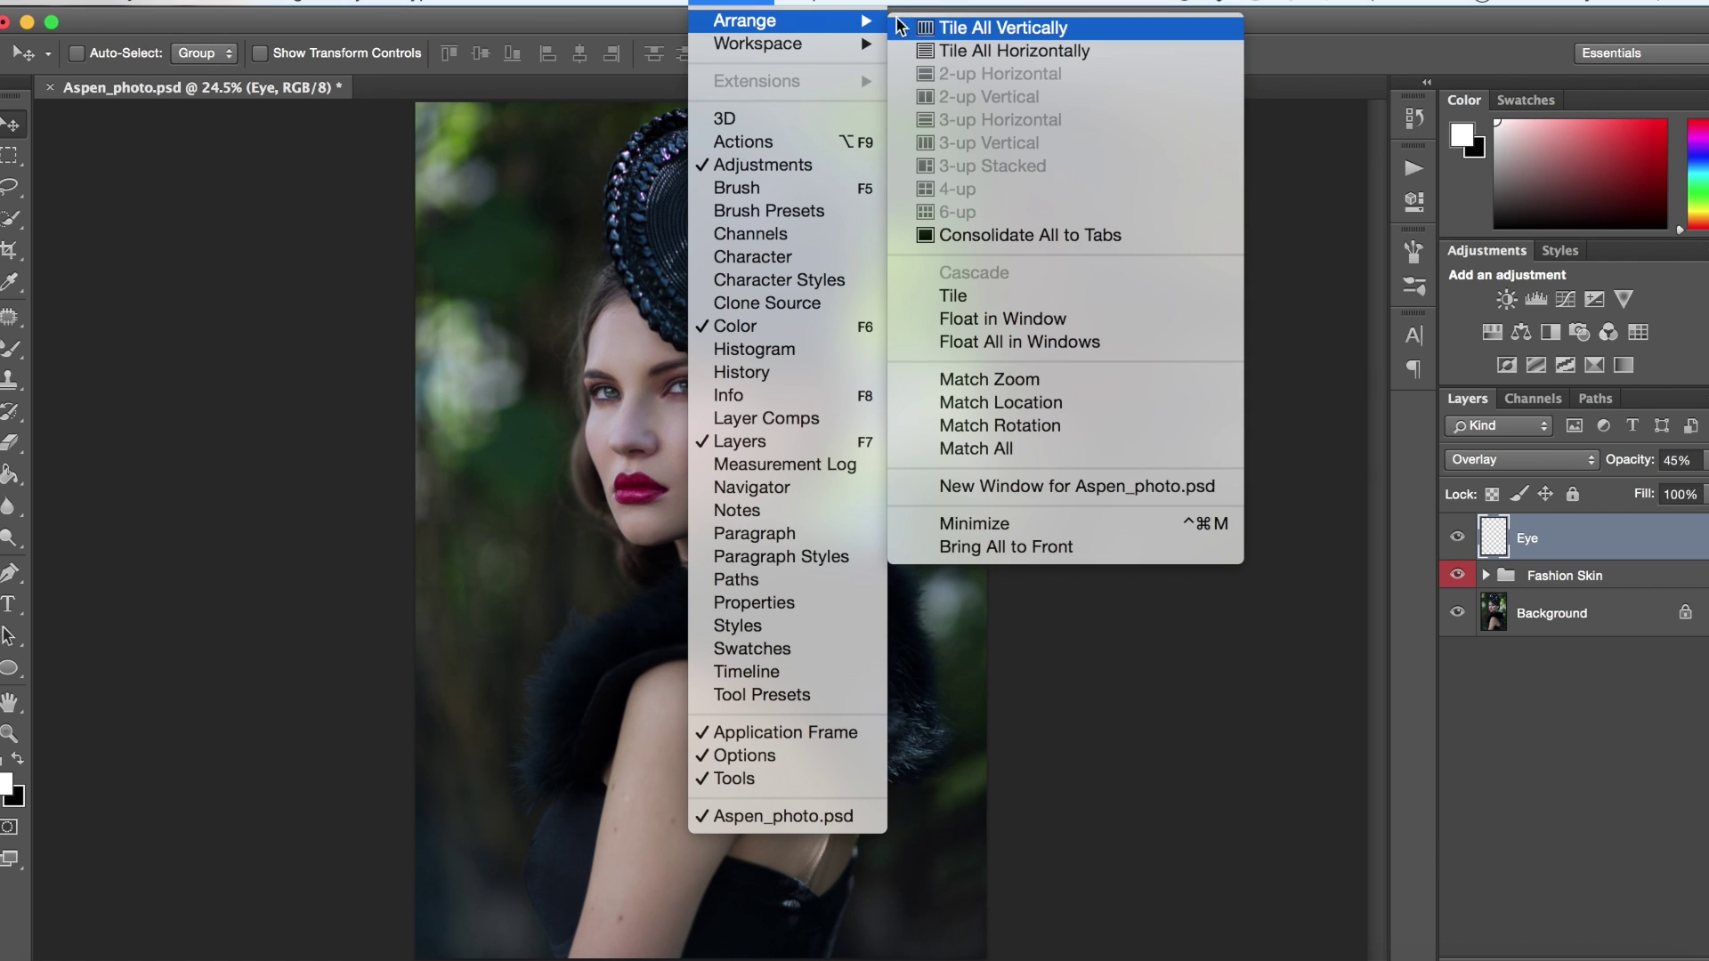
{"action": "left_click", "coordinate": [995, 491]}
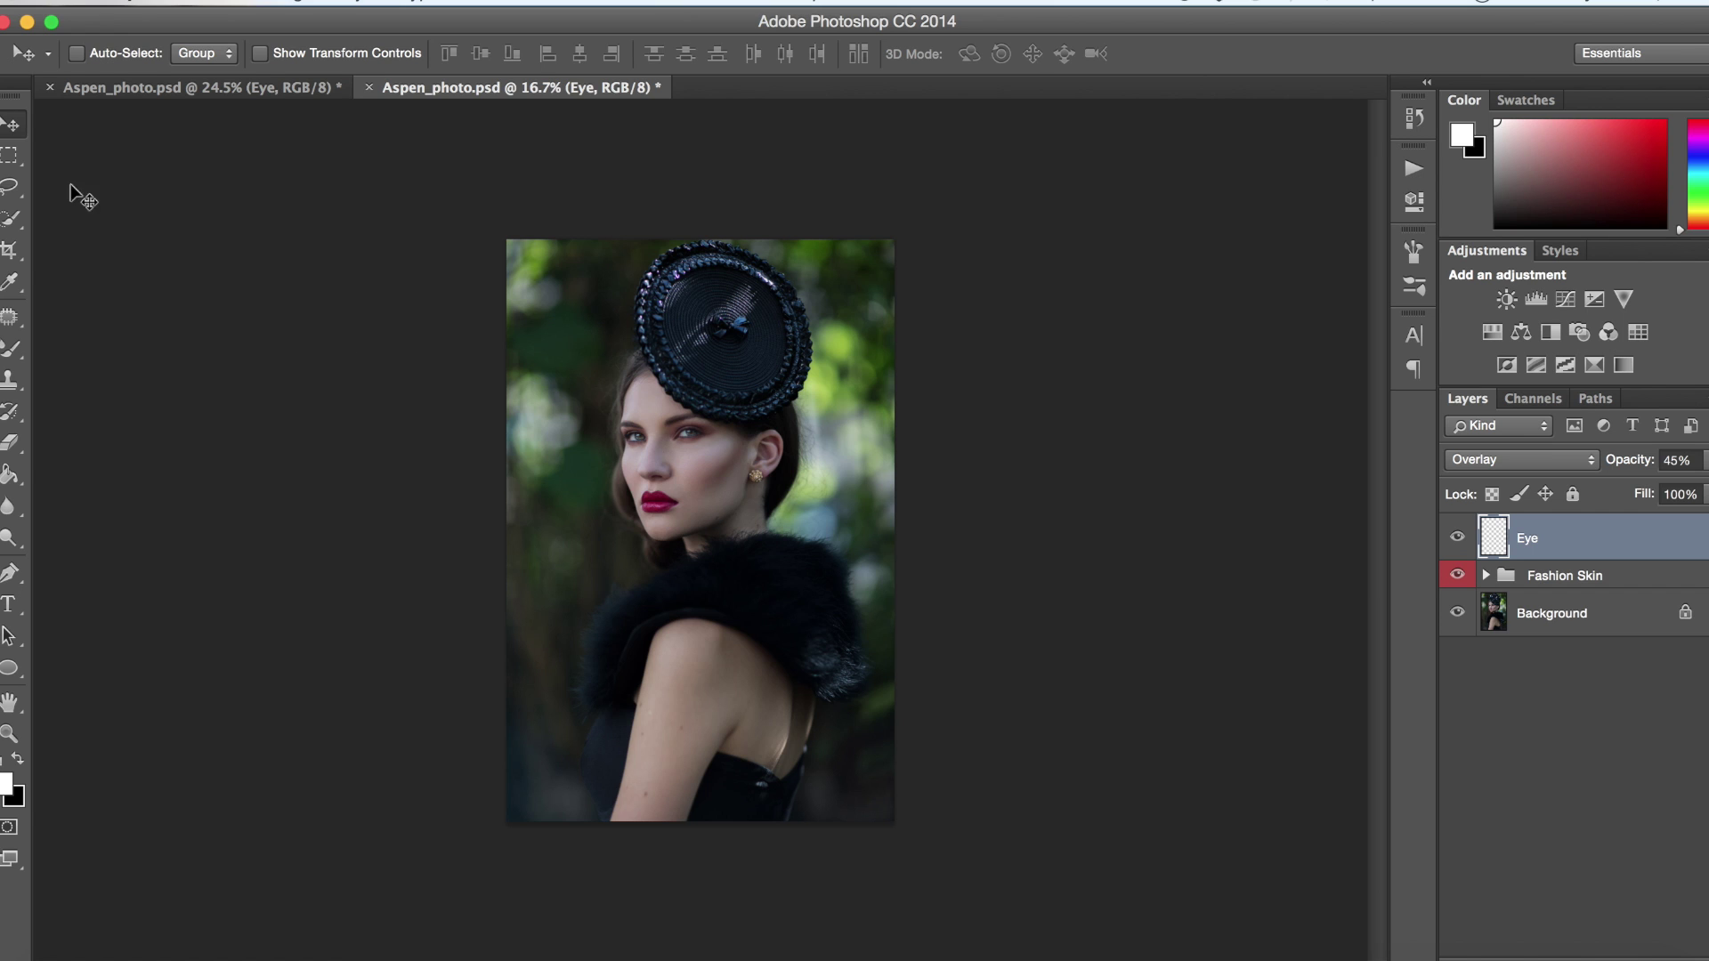
Arrange the 24.5% and 16.7% views of the portrait side by side in 2-up Vertical
{"action": "left_click", "coordinate": [154, 89]}
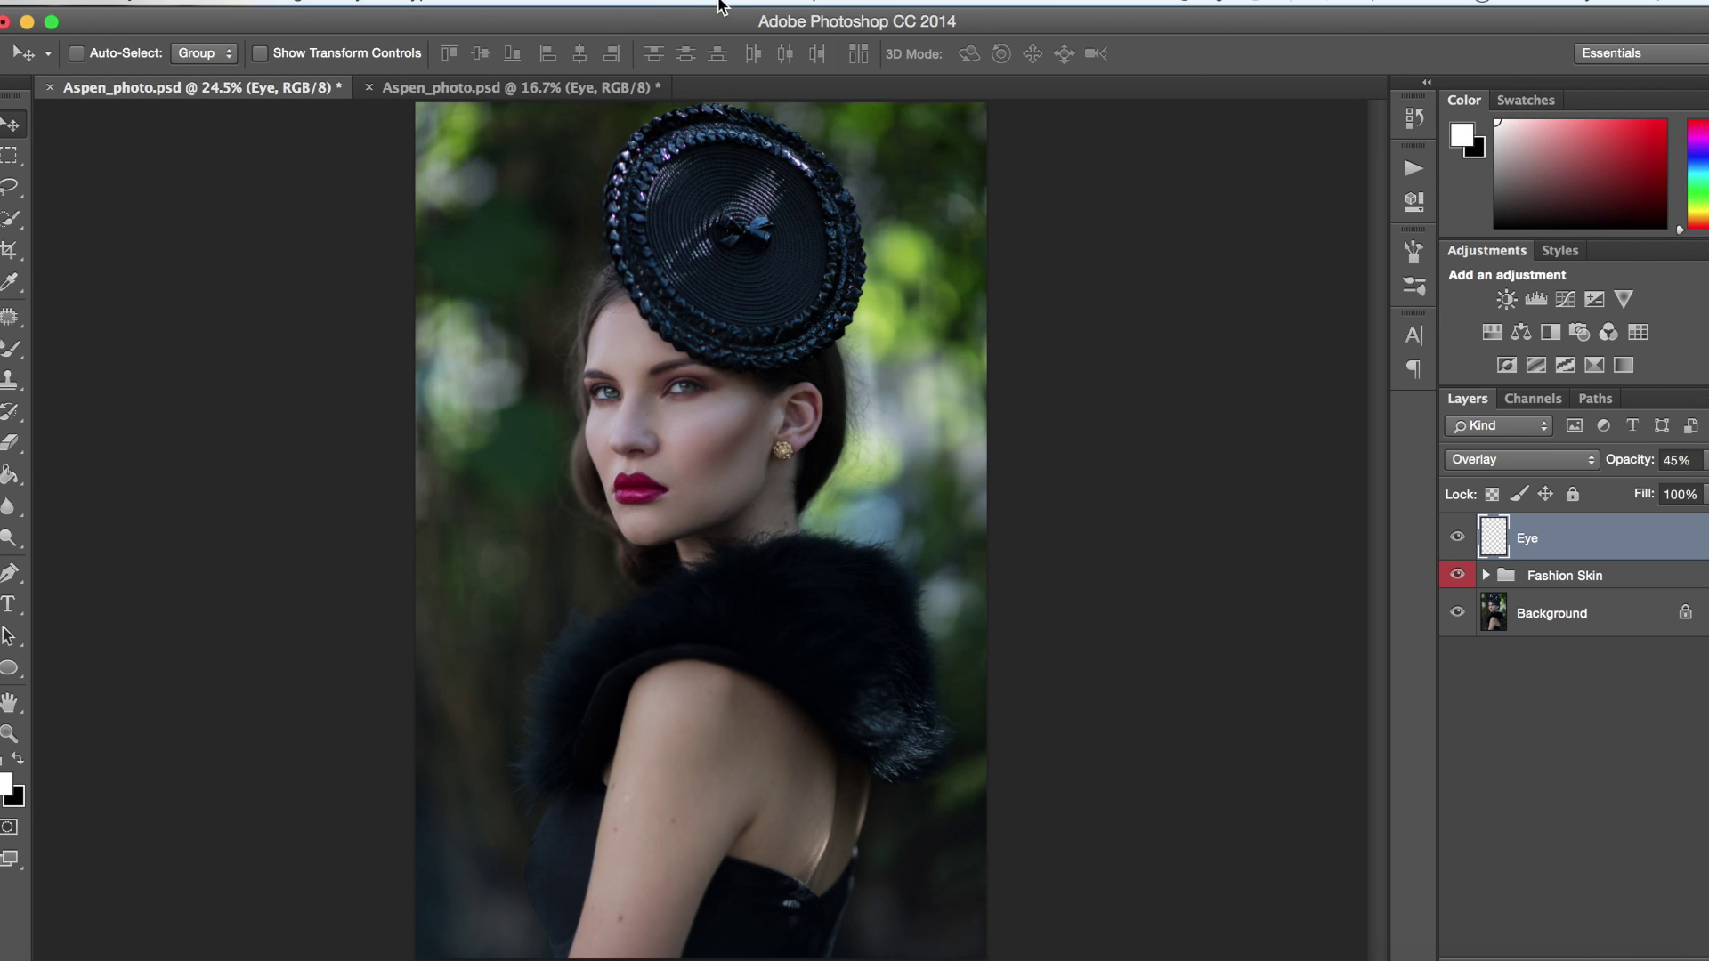
{"action": "left_click", "coordinate": [723, 6]}
{"action": "mouse_move", "coordinate": [737, 21]}
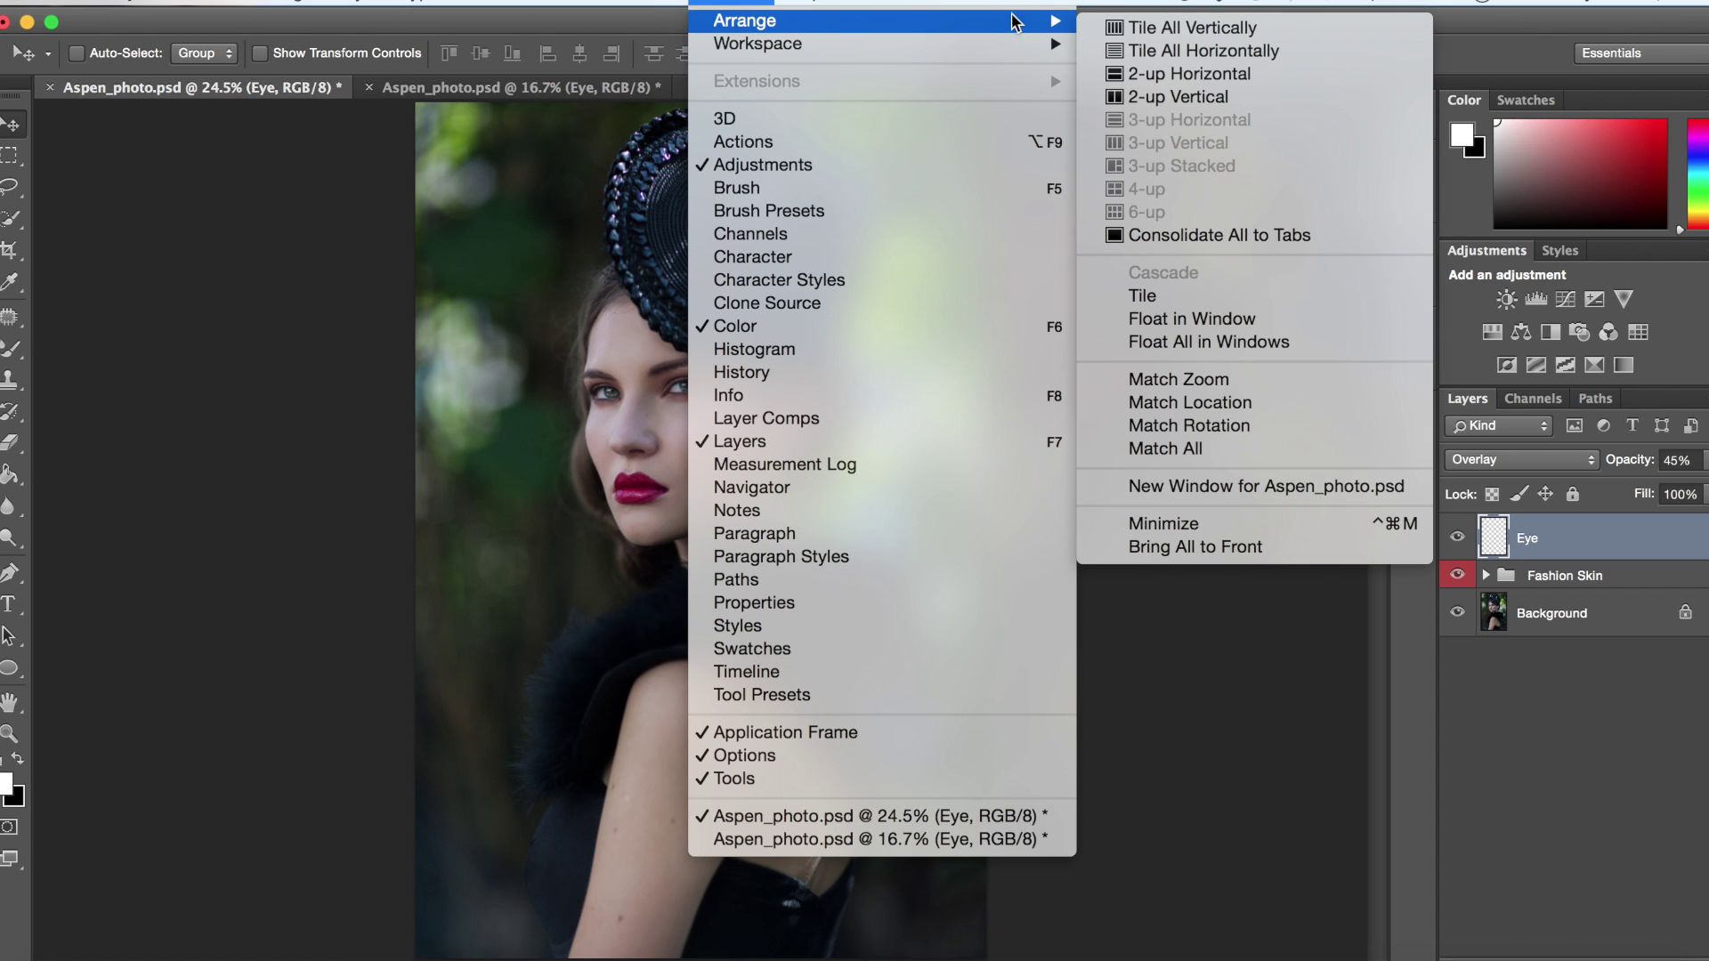
{"action": "left_click", "coordinate": [1182, 103]}
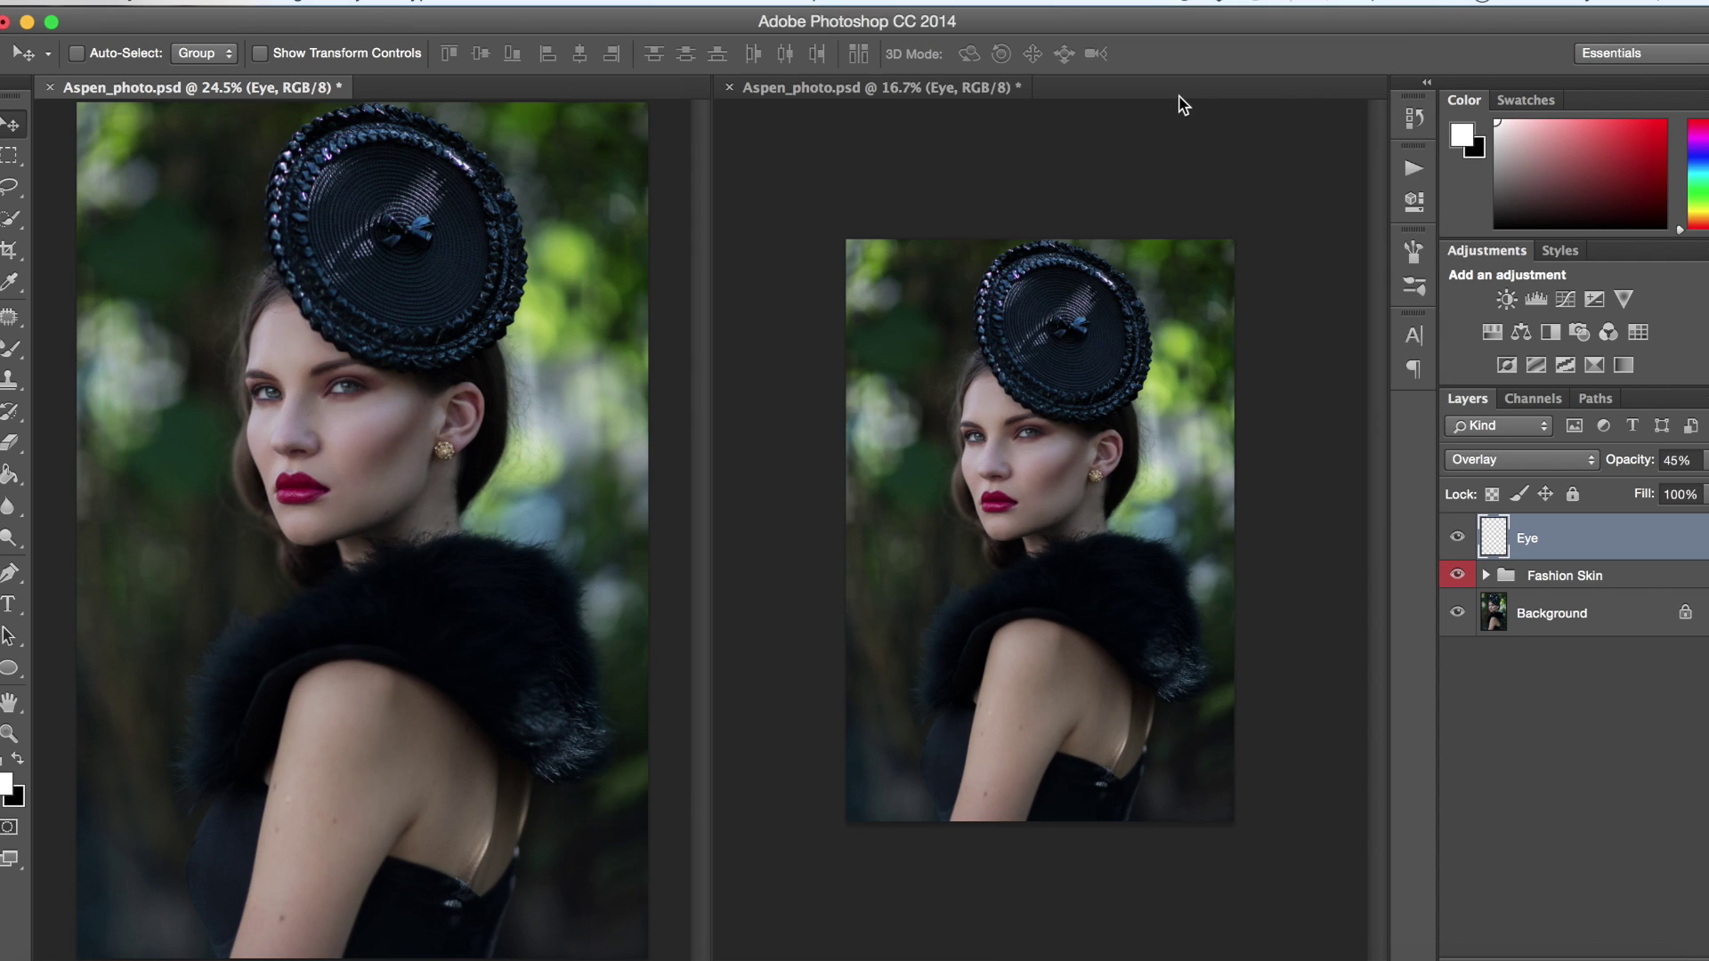
Zoom the right-hand view in on the model's face
{"action": "left_click", "coordinate": [1068, 362]}
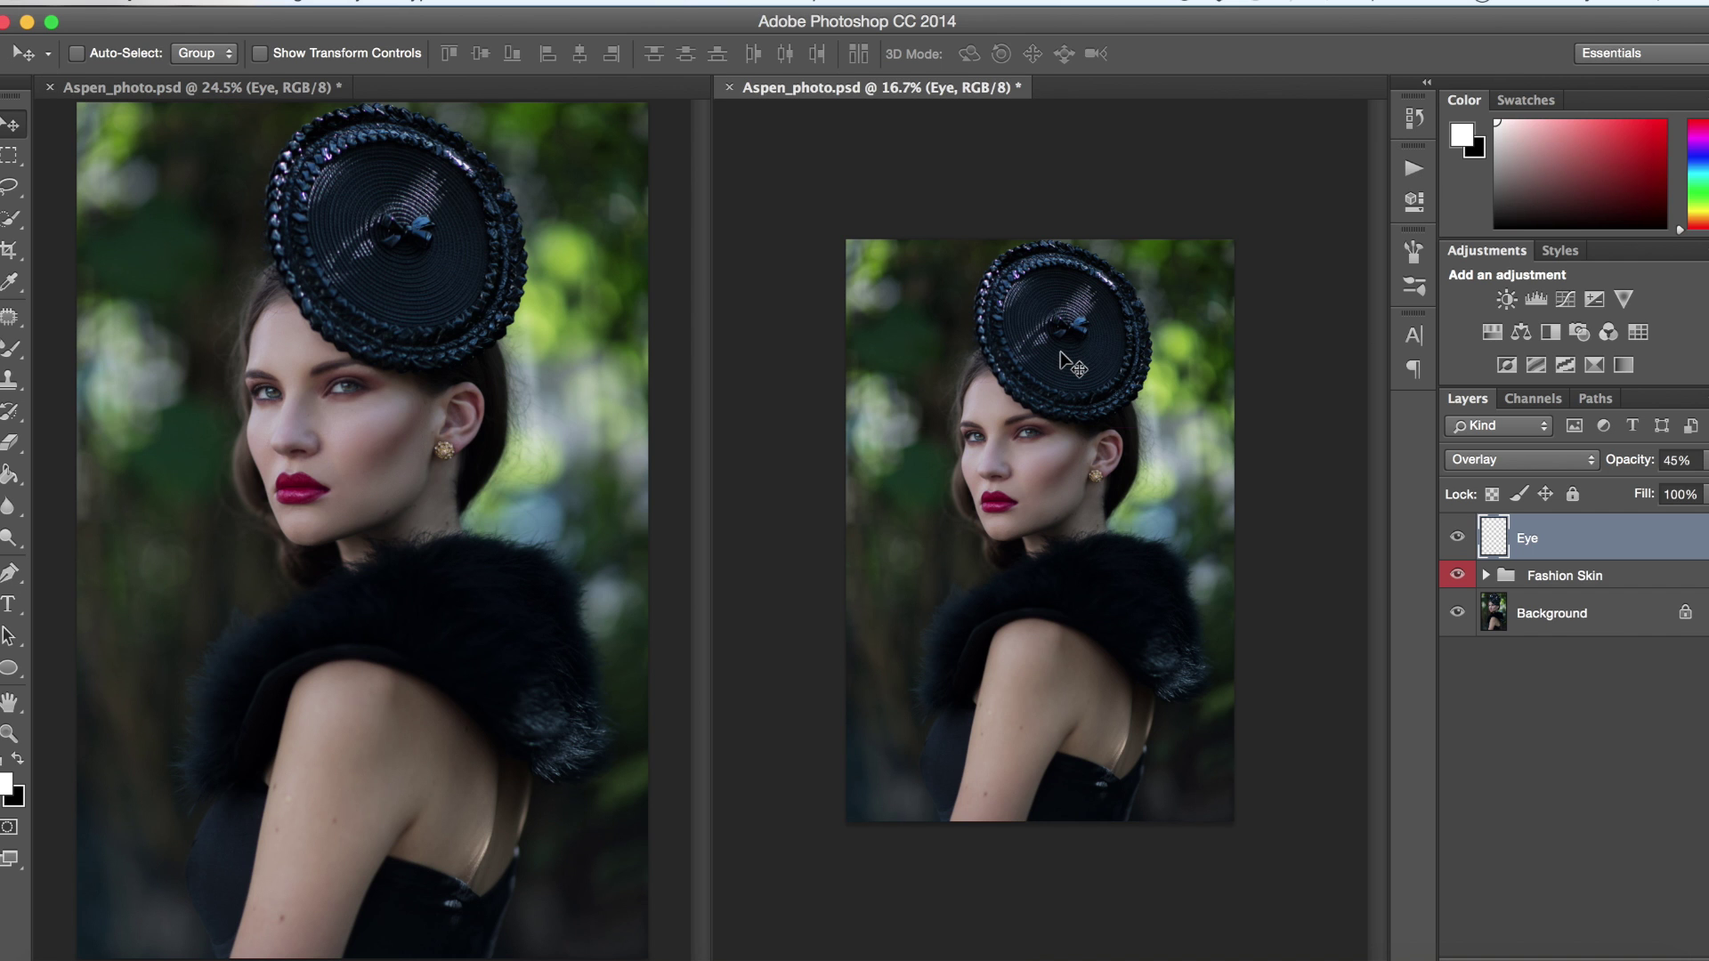
{"action": "key", "text": "super+plus"}
{"action": "key", "text": "super+plus"}
{"action": "key", "text": "super+plus"}
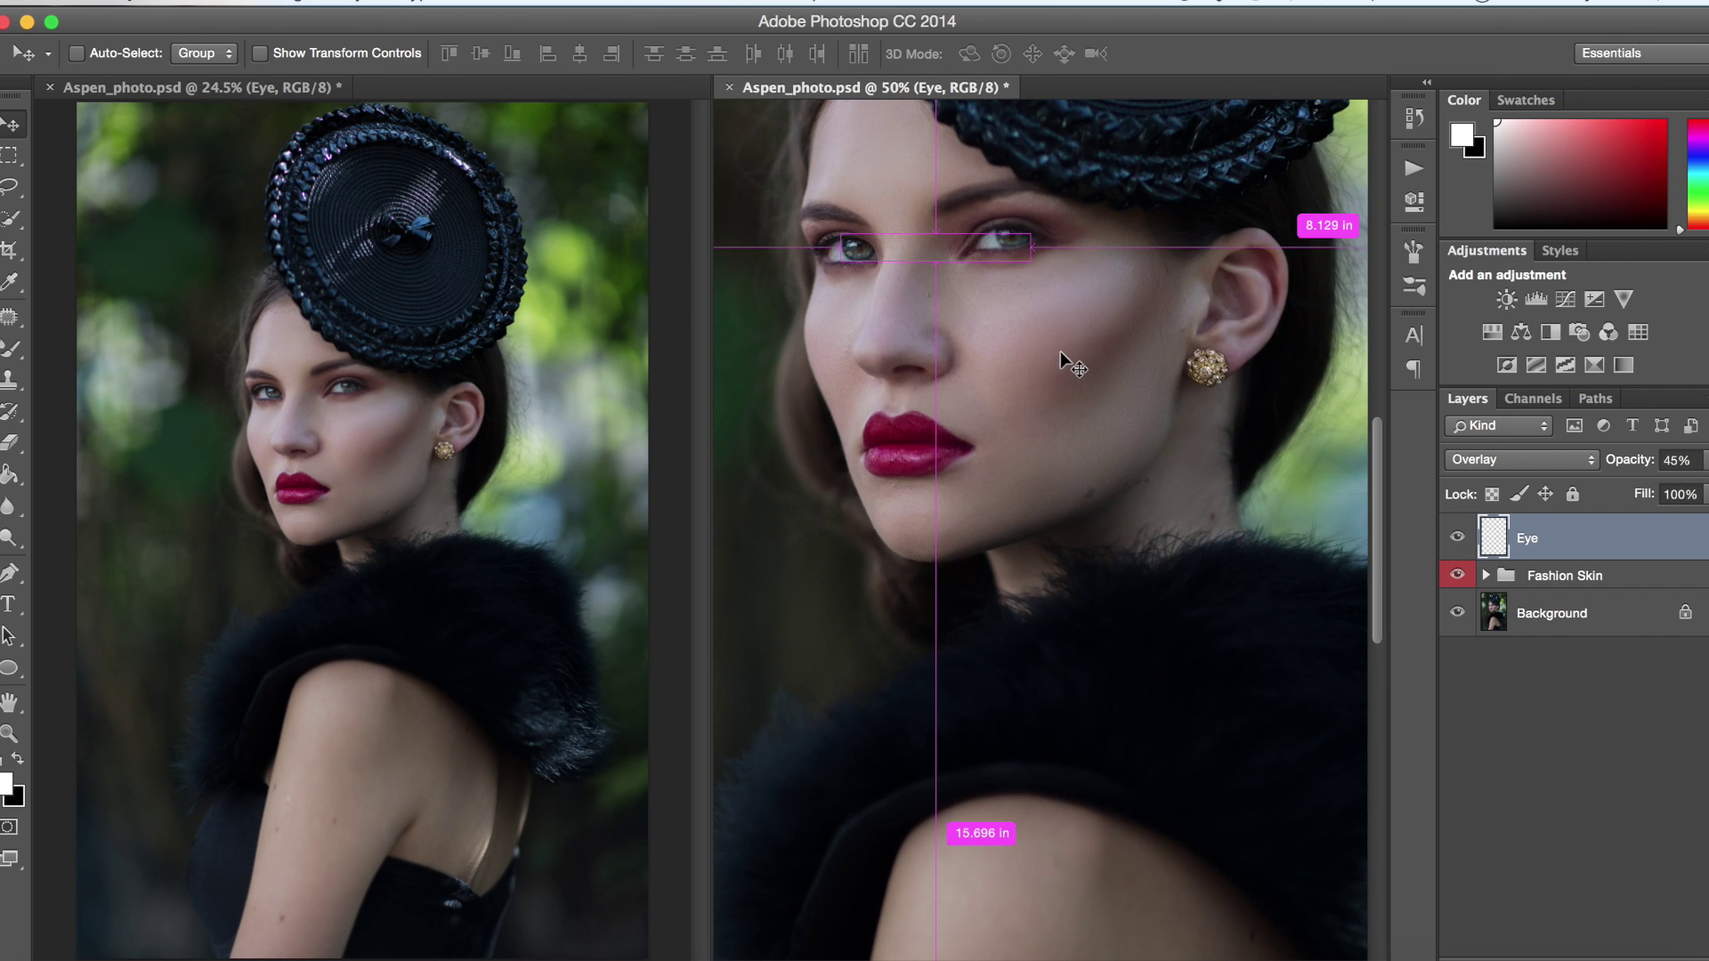
{"action": "key", "text": "super+plus"}
{"action": "scroll", "coordinate": [1059, 351], "scroll_direction": "up", "scroll_amount": 3}
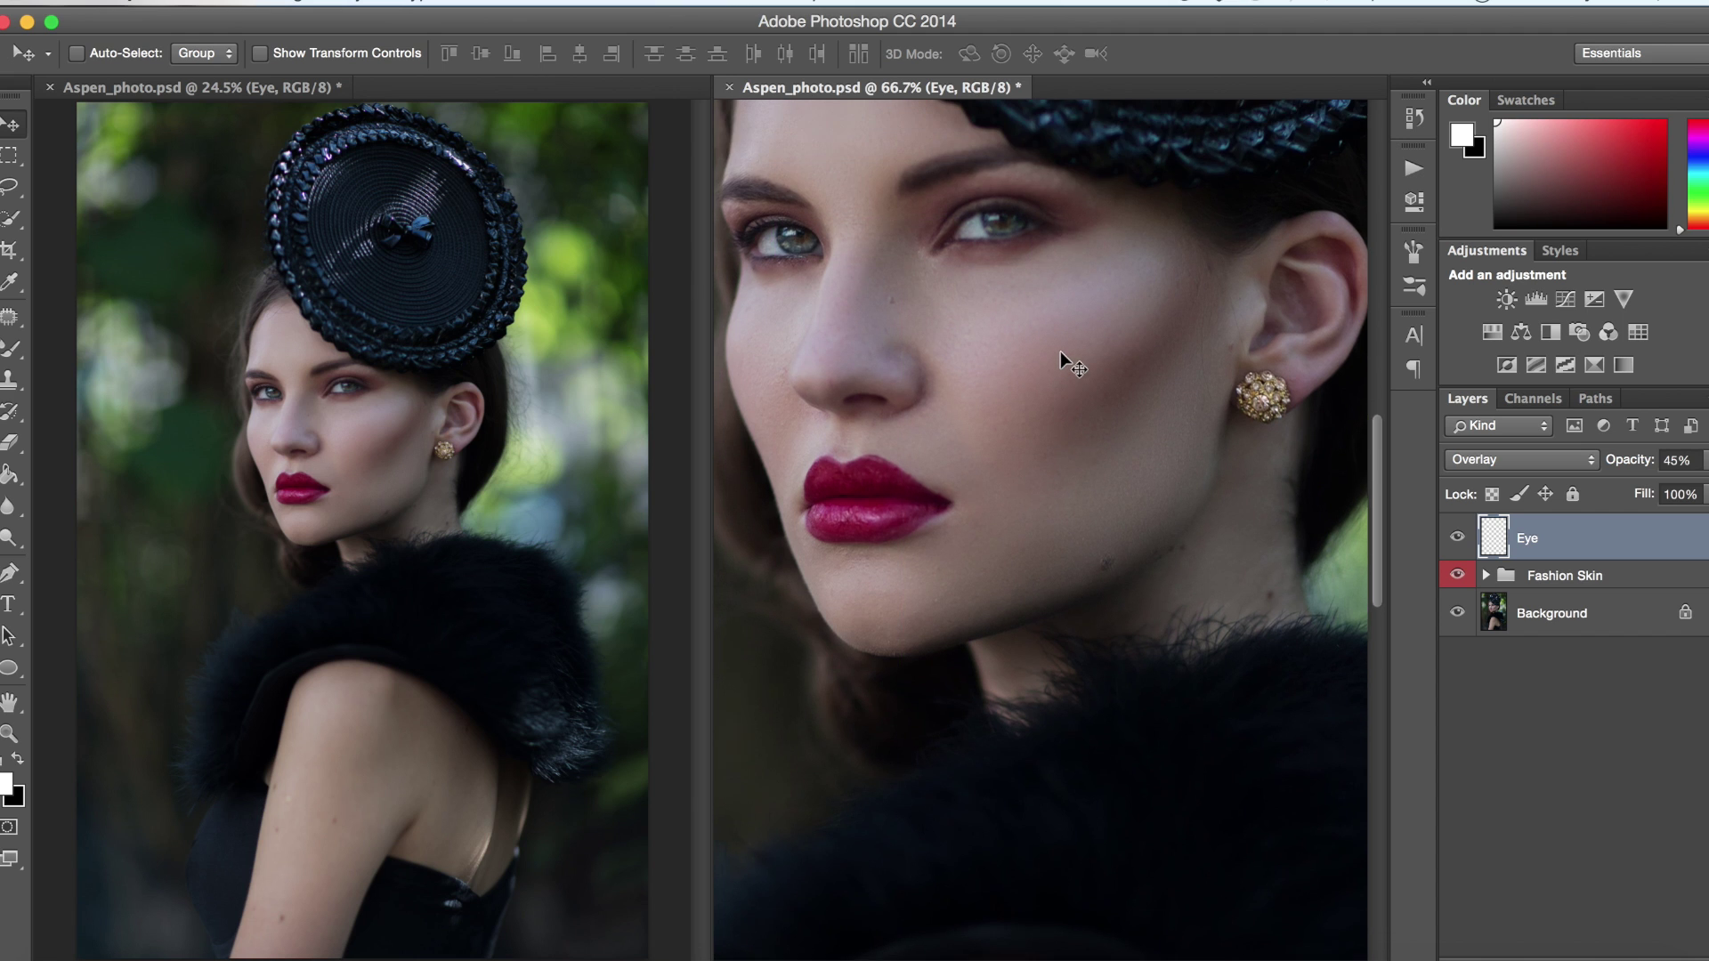
{"action": "scroll", "coordinate": [1060, 351], "scroll_direction": "up", "scroll_amount": 3}
{"action": "scroll", "coordinate": [1059, 351], "scroll_direction": "left", "scroll_amount": 3}
{"action": "scroll", "coordinate": [1060, 353], "scroll_direction": "right", "scroll_amount": 3}
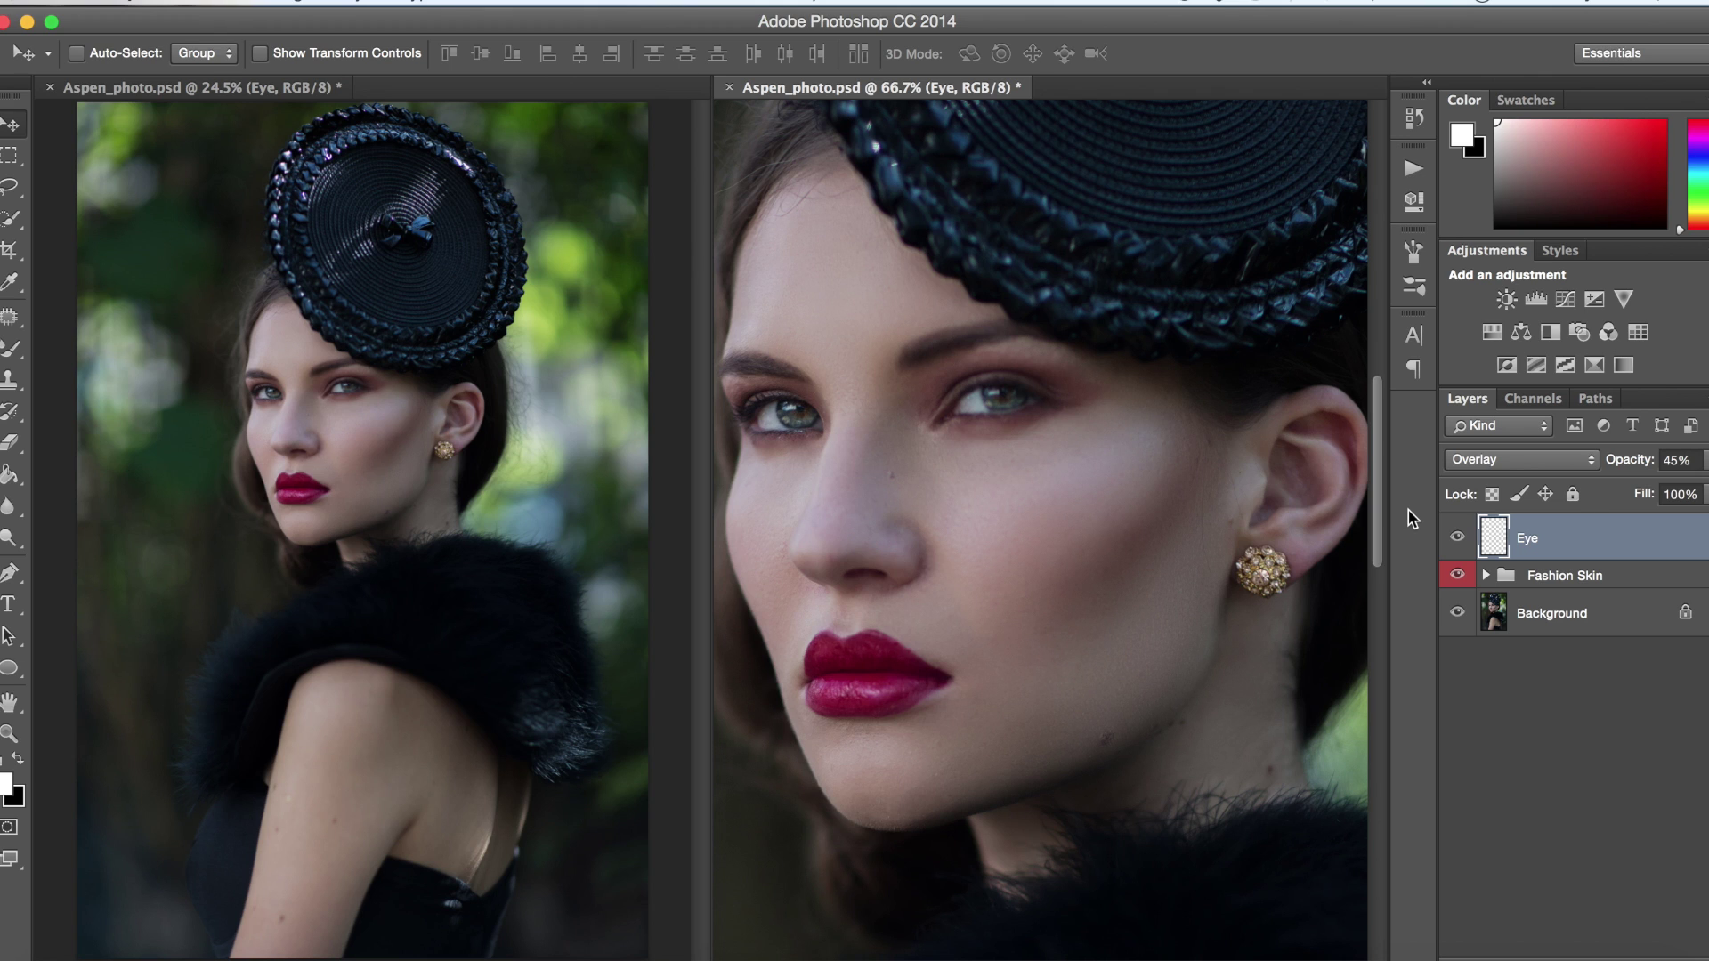
Compare the Eye layer and Fashion Skin group on and off, then bring up the Actions panel
{"action": "left_click", "coordinate": [1456, 540]}
{"action": "left_click", "coordinate": [1457, 540]}
{"action": "left_click", "coordinate": [1566, 580]}
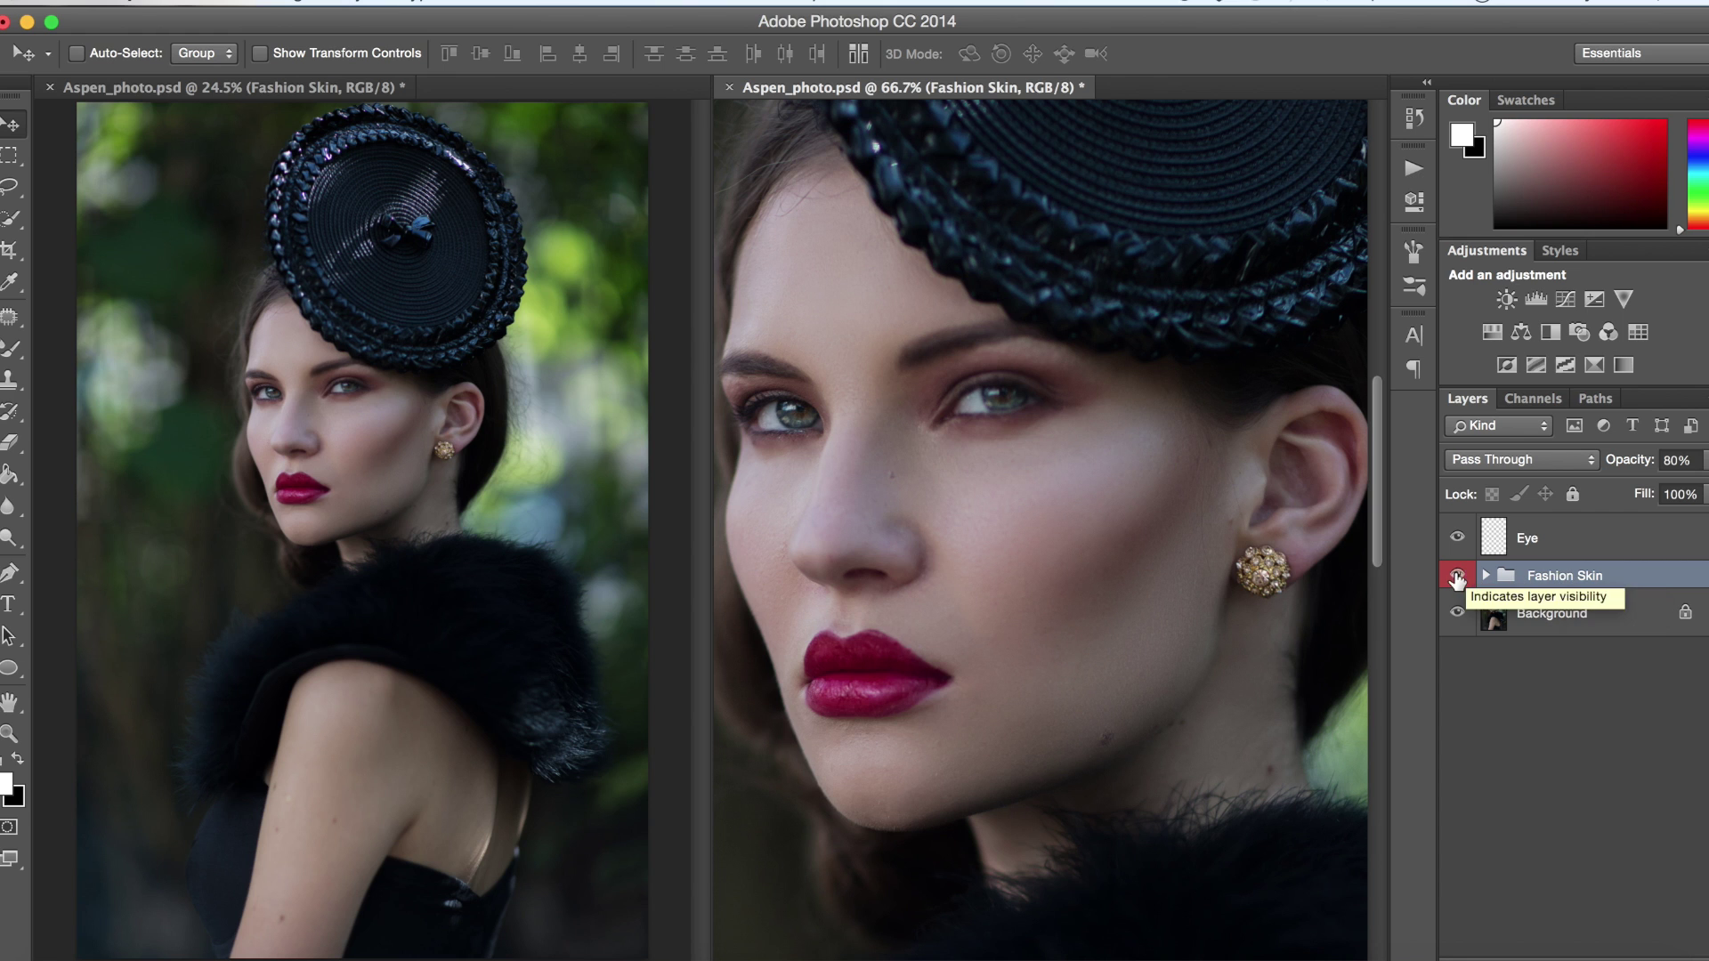
{"action": "left_click", "coordinate": [1457, 576]}
{"action": "left_click", "coordinate": [1455, 577]}
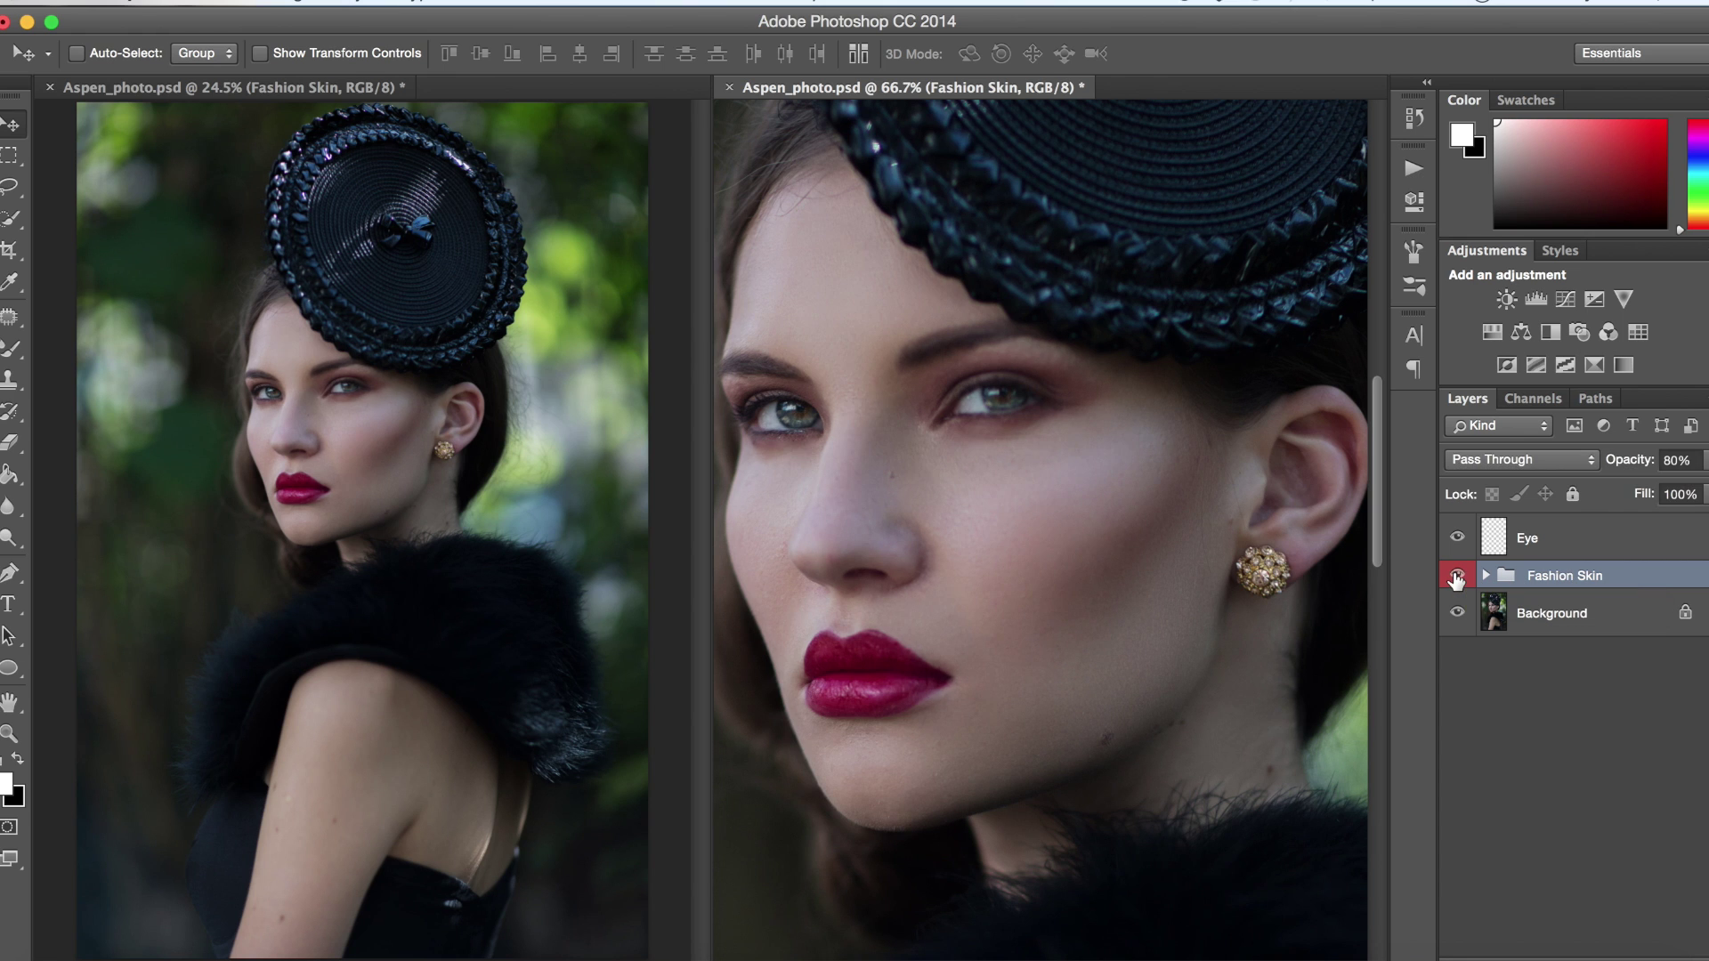
{"action": "left_click", "coordinate": [1456, 579]}
{"action": "left_click", "coordinate": [1576, 543]}
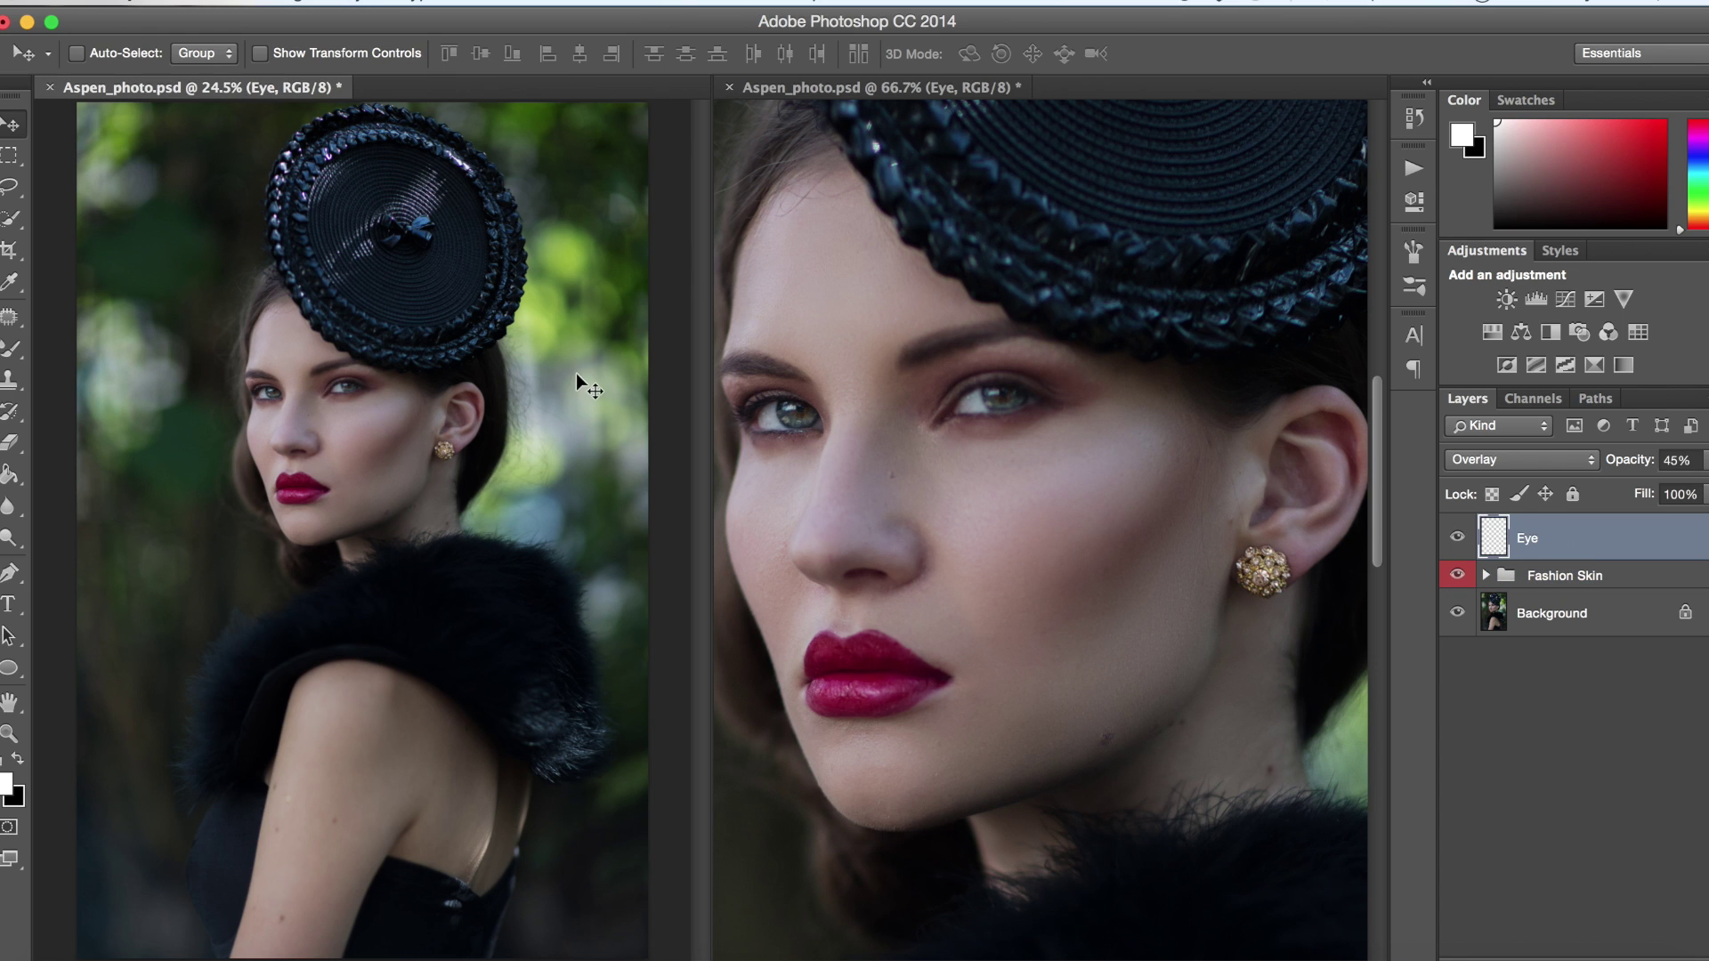
{"action": "left_click", "coordinate": [1413, 168]}
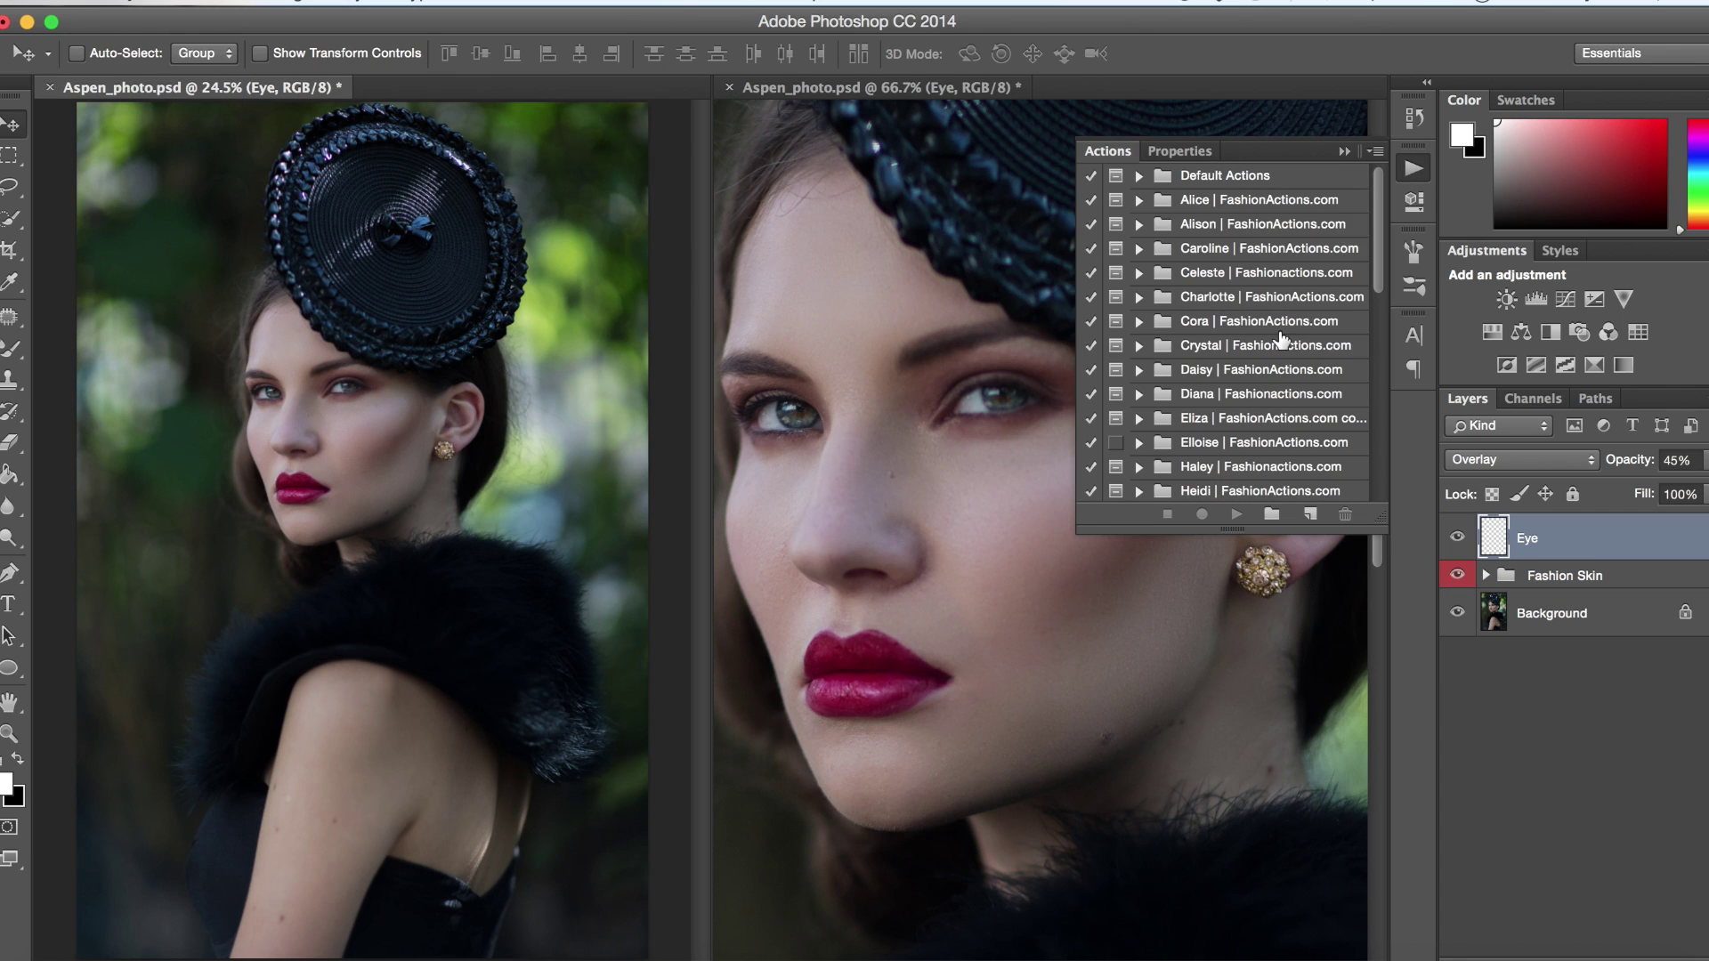
Select the Aspen | Pro action in the Actions panel and play it on the portrait
{"action": "scroll", "coordinate": [1280, 339], "scroll_direction": "down", "scroll_amount": 15}
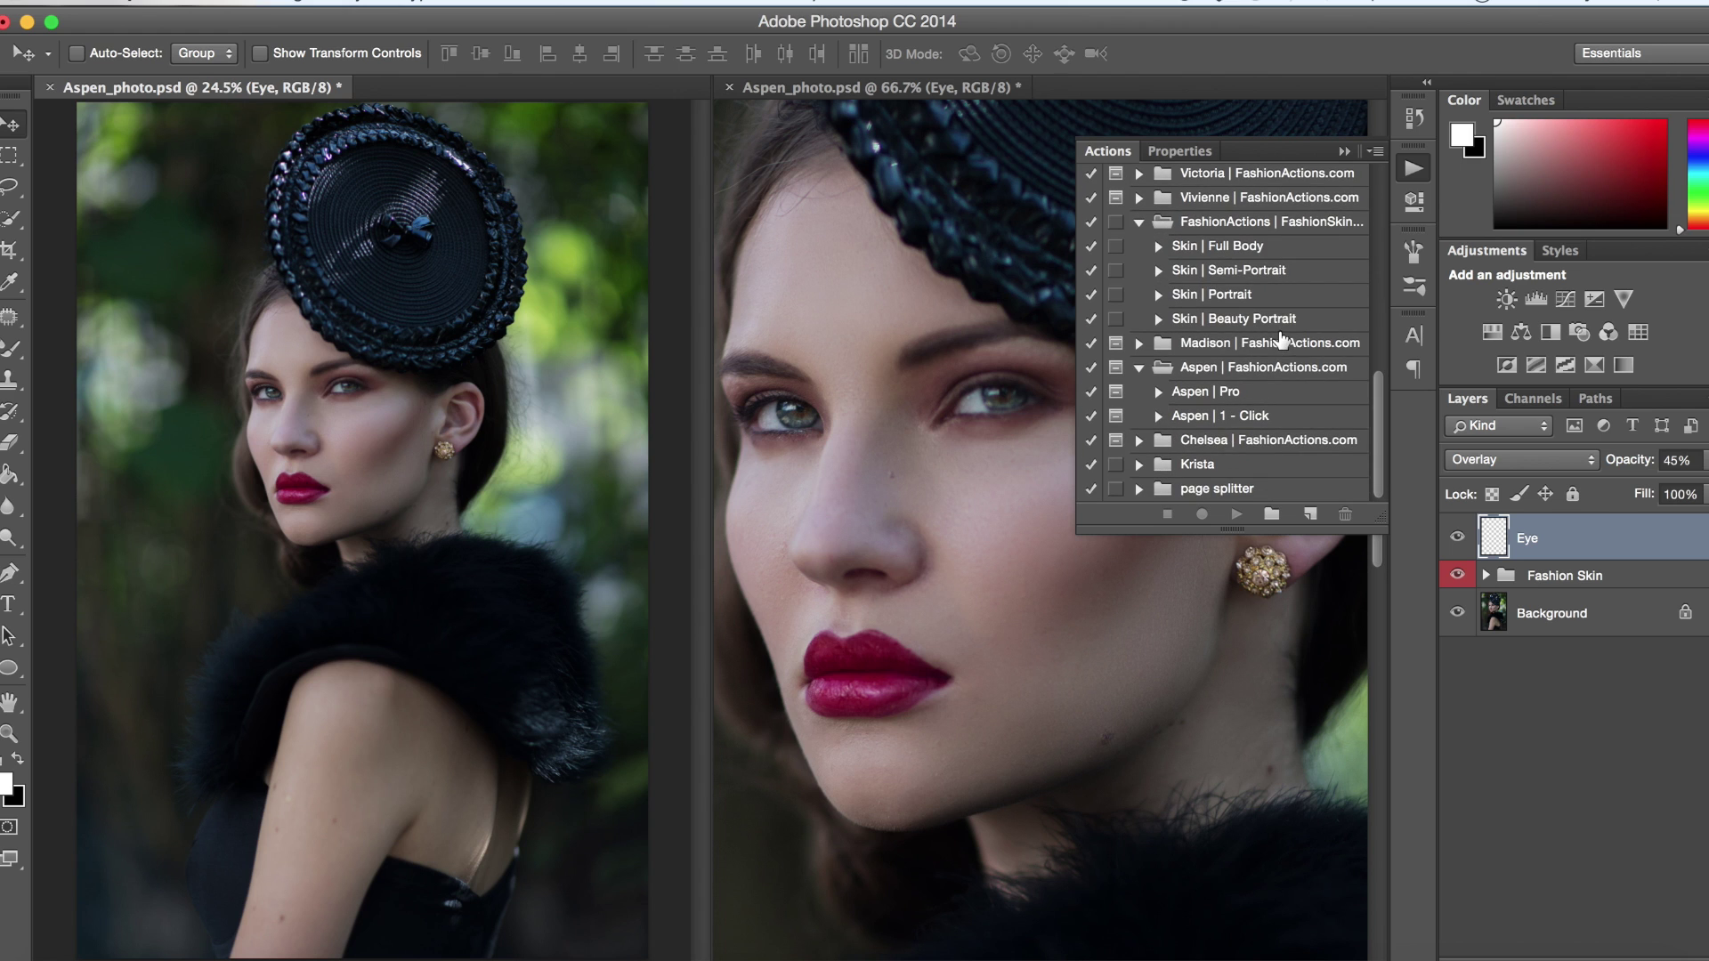
{"action": "left_click", "coordinate": [1252, 399]}
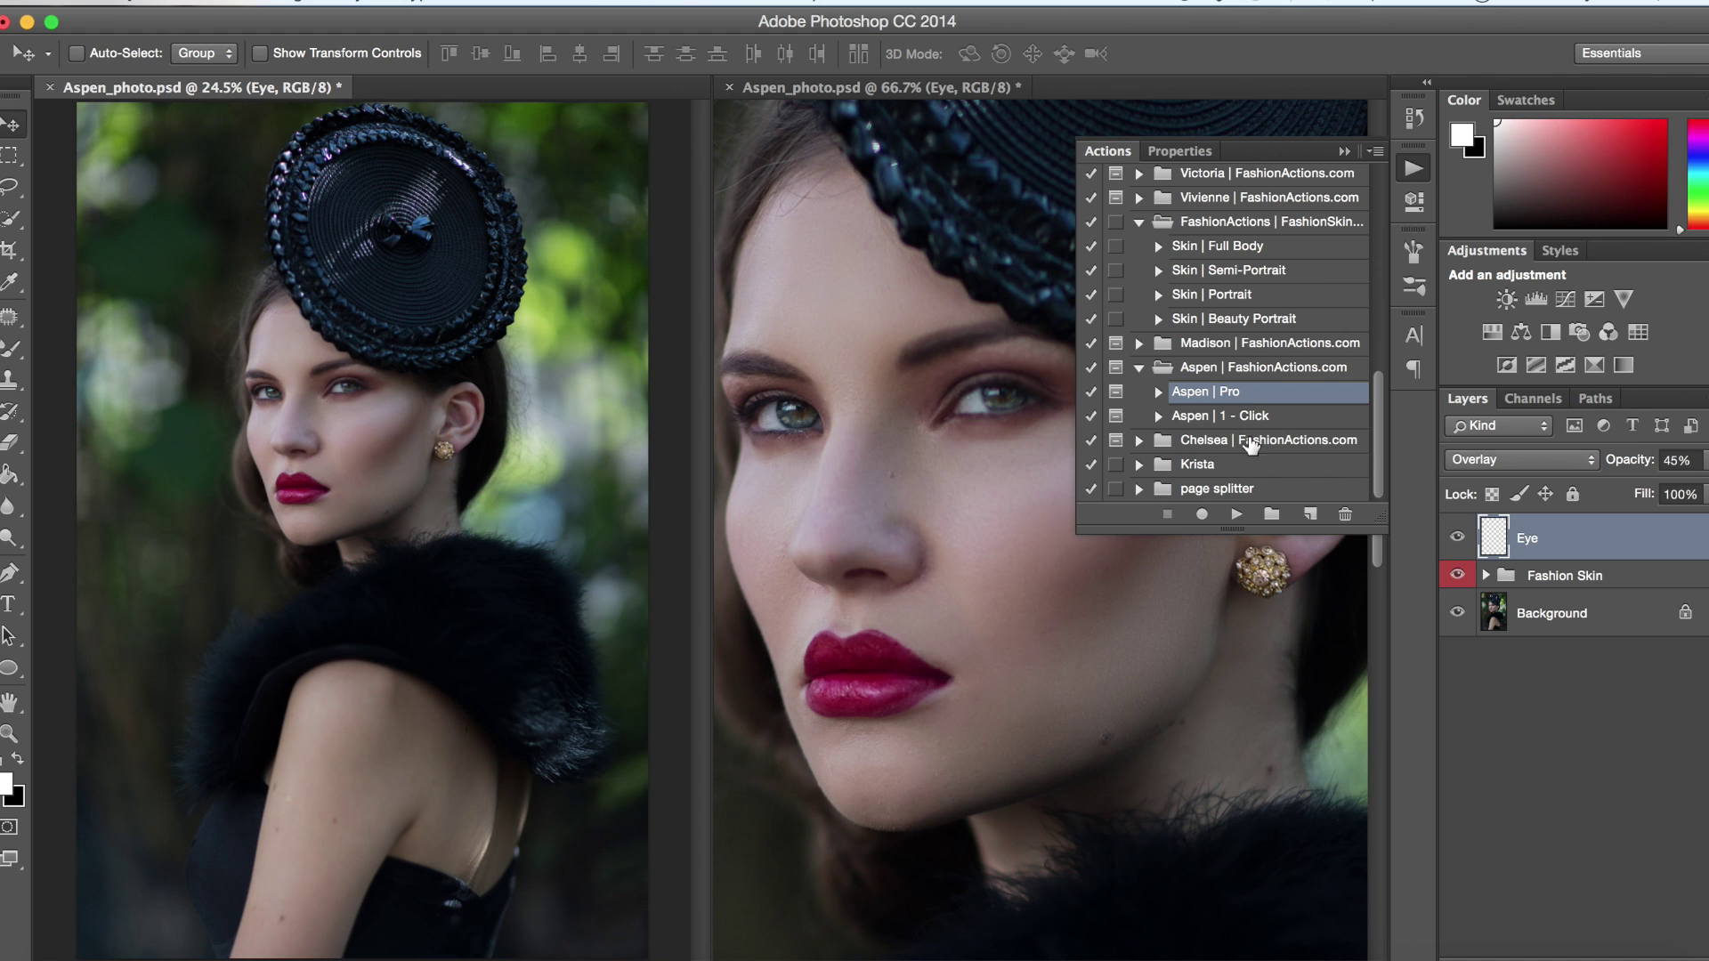
{"action": "left_click", "coordinate": [1236, 515]}
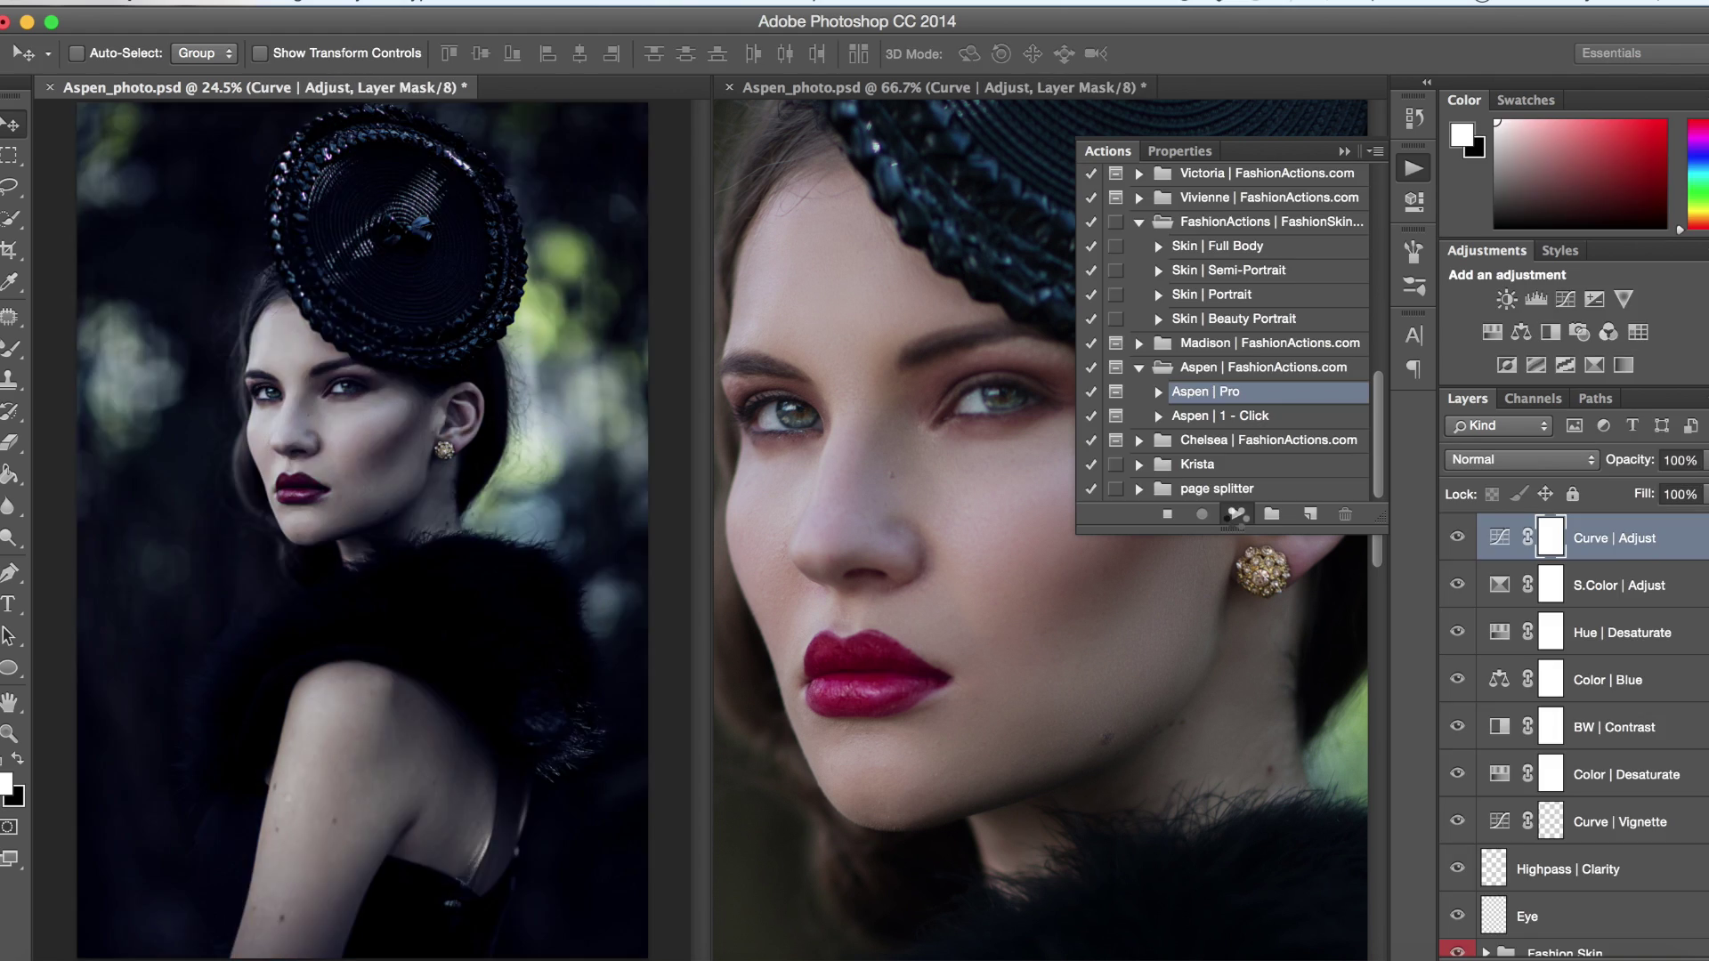
Brighten the Curve | Adjust curve by raising its upper, lower and black points, then confirm
{"action": "left_click", "coordinate": [1022, 395]}
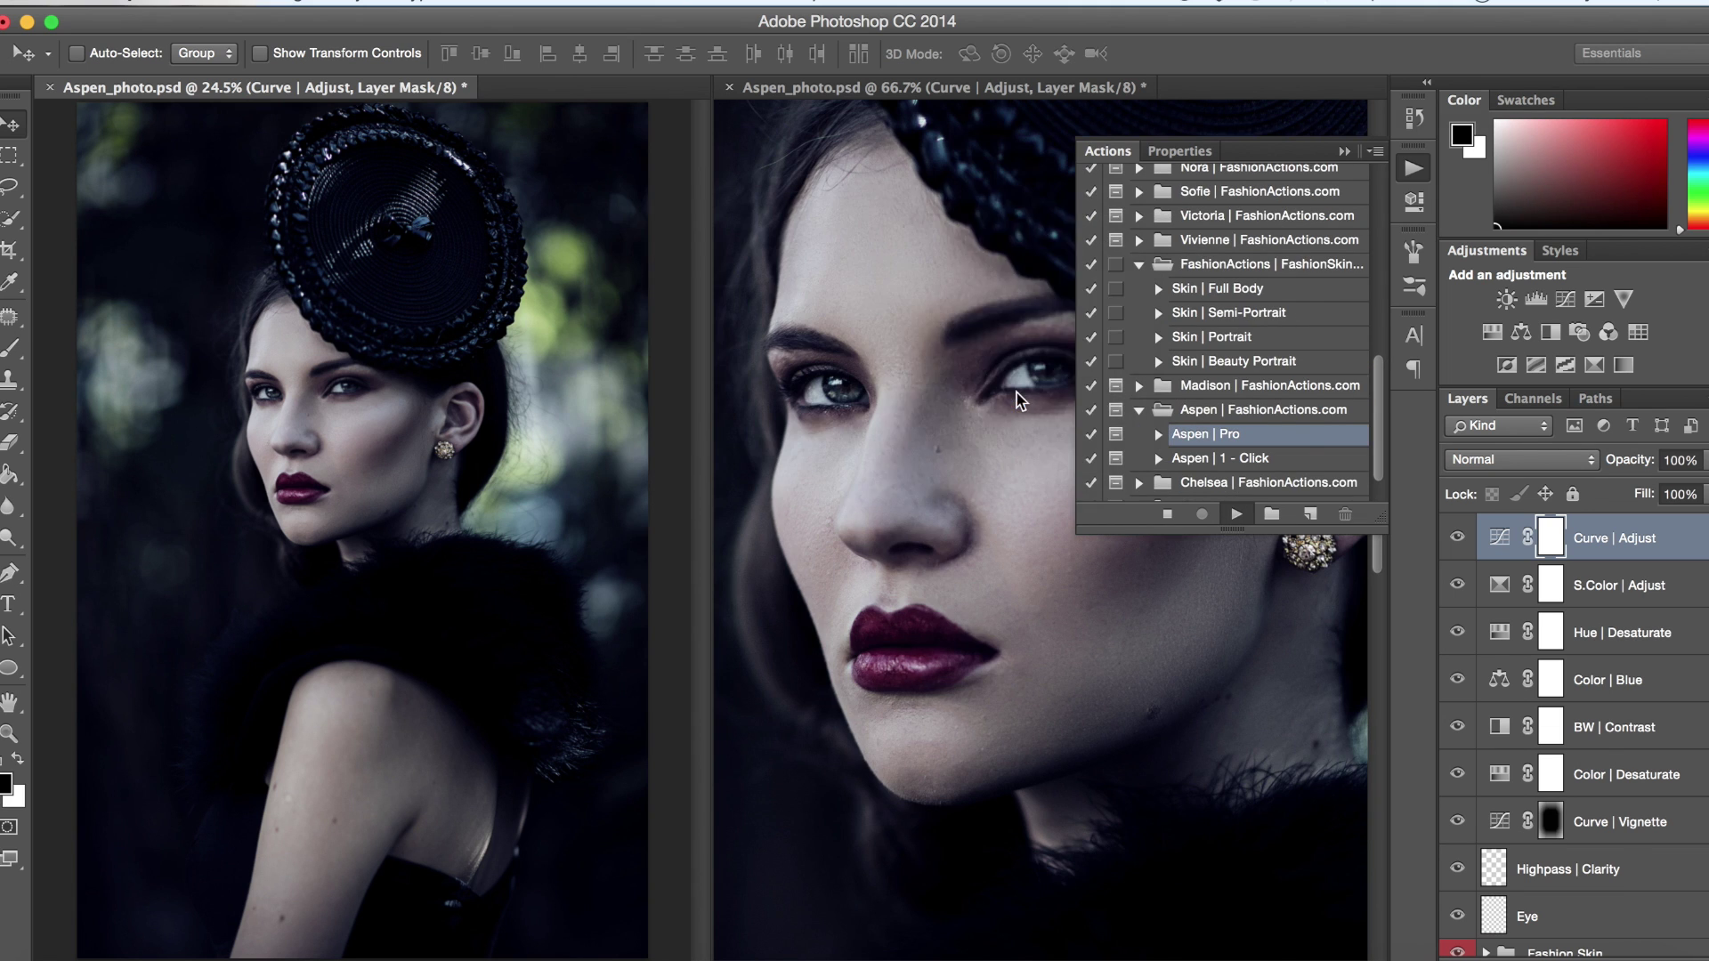
{"action": "left_click_drag", "start_coordinate": [1382, 254], "coordinate": [1373, 273]}
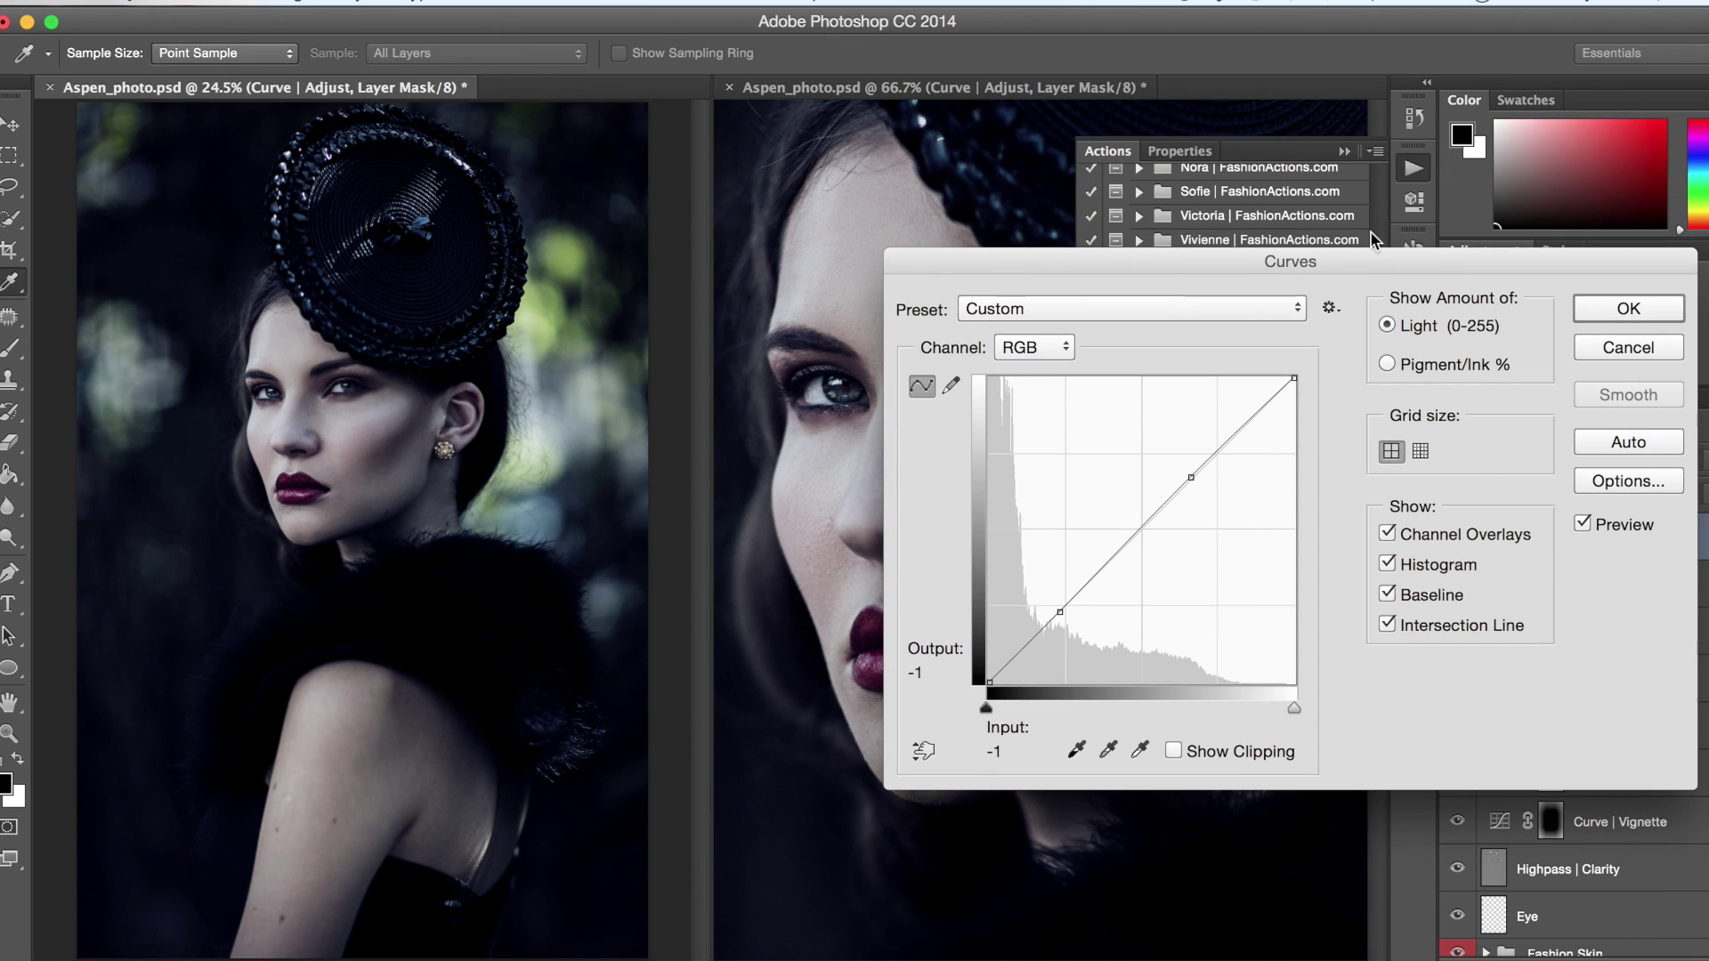
{"action": "left_click", "coordinate": [1413, 168]}
{"action": "left_click_drag", "start_coordinate": [1335, 249], "coordinate": [1461, 156]}
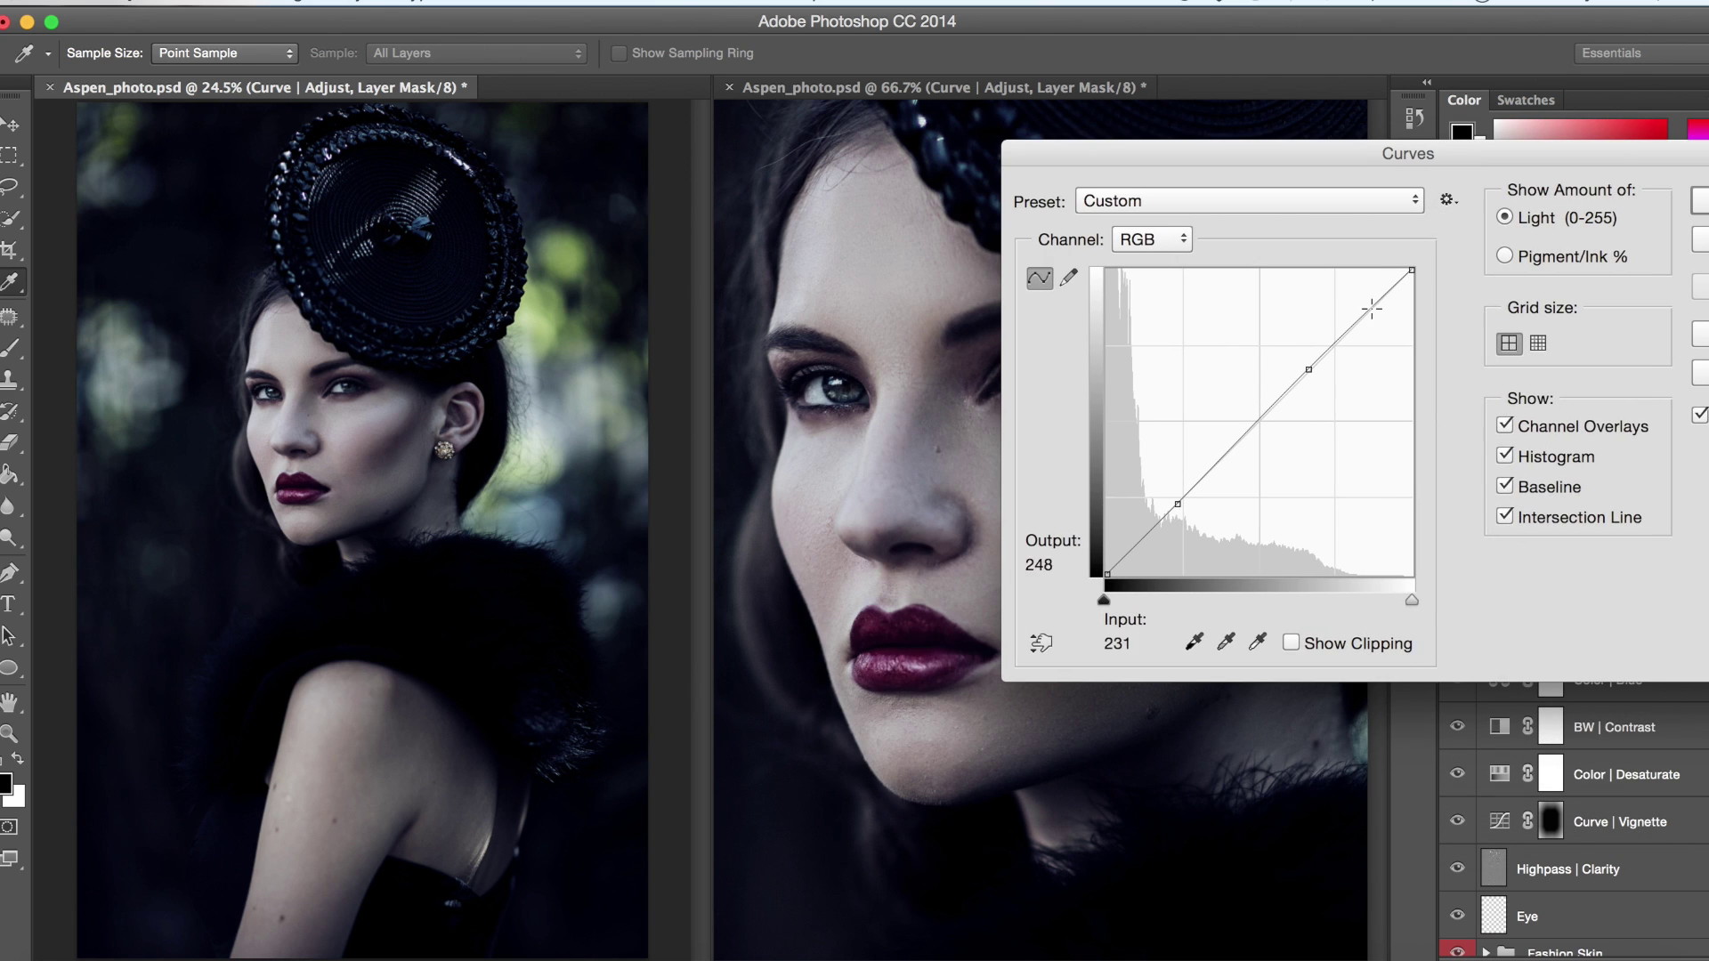
{"action": "left_click", "coordinate": [1308, 369]}
{"action": "left_click_drag", "start_coordinate": [1308, 370], "coordinate": [1304, 352]}
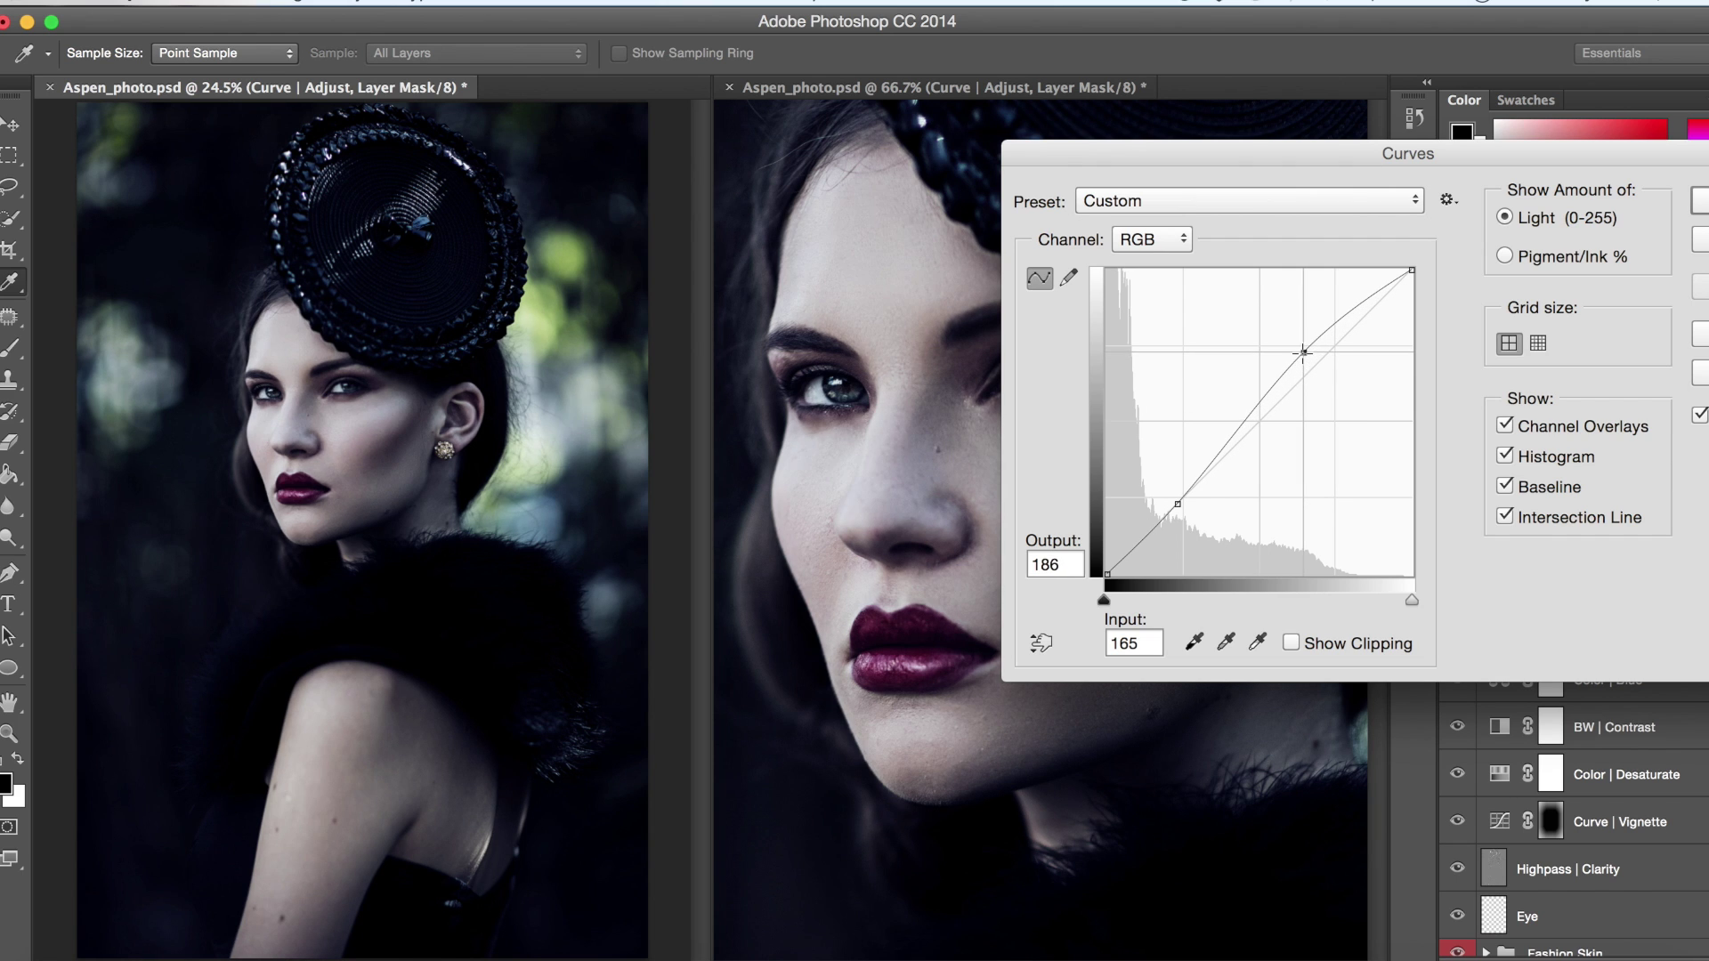
{"action": "left_click", "coordinate": [1177, 504]}
{"action": "left_click_drag", "start_coordinate": [1177, 503], "coordinate": [1177, 500]}
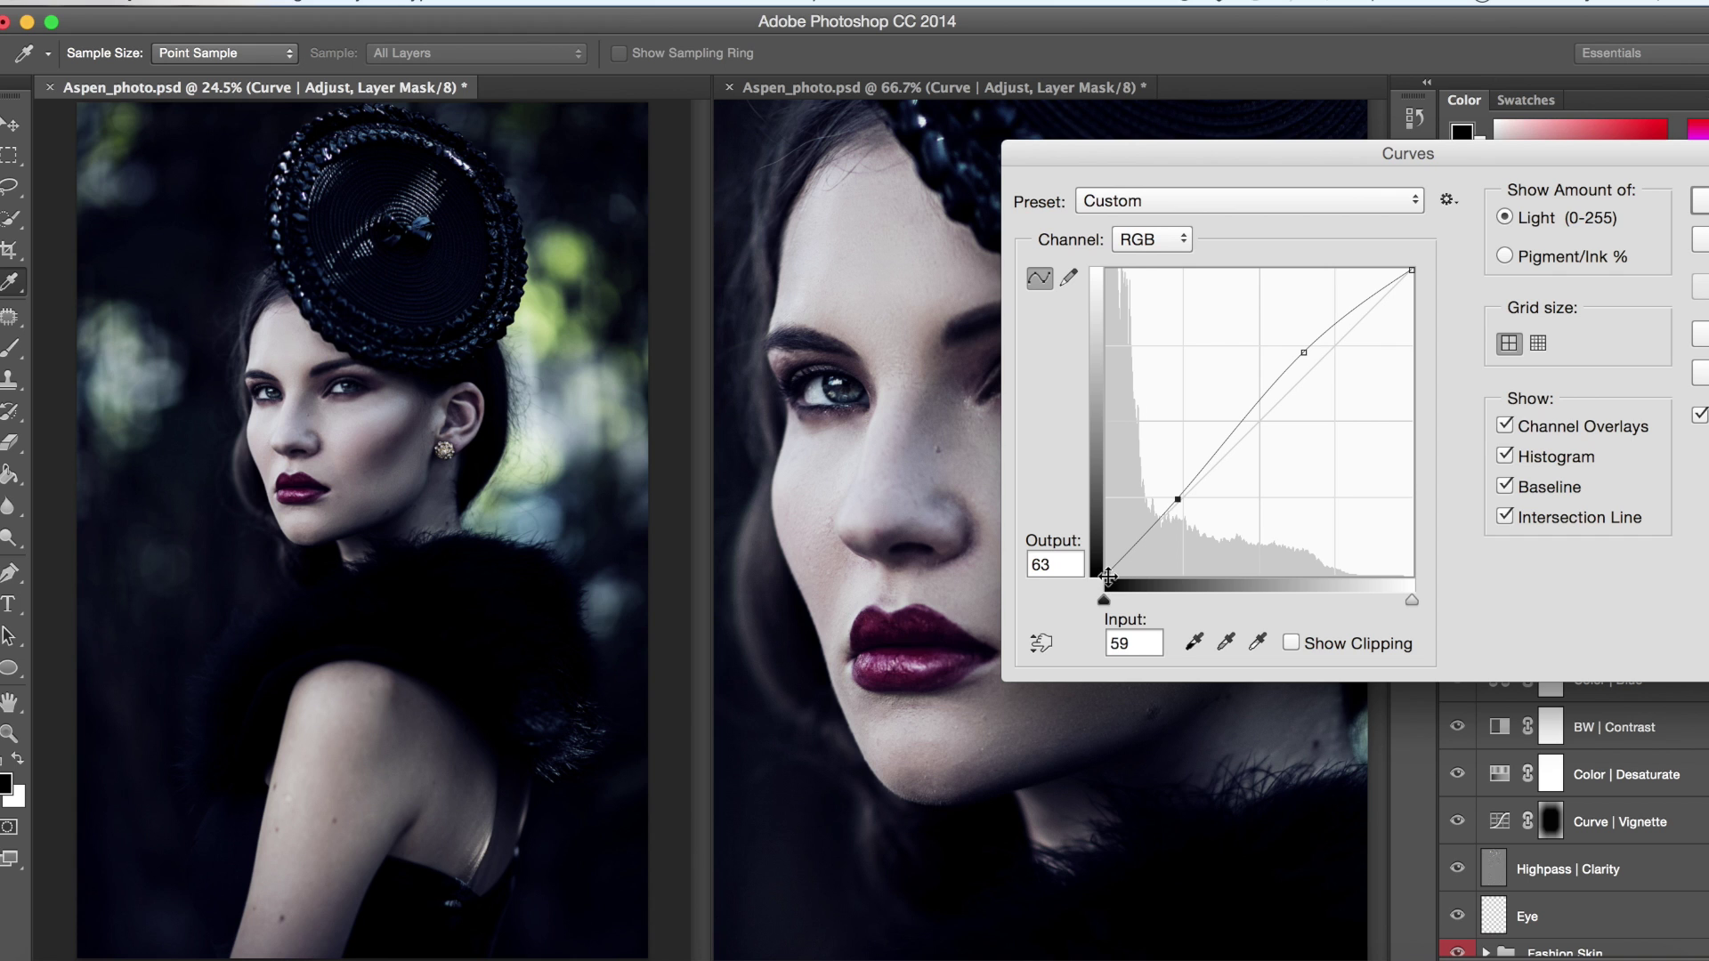
{"action": "left_click_drag", "start_coordinate": [1105, 575], "coordinate": [1107, 547]}
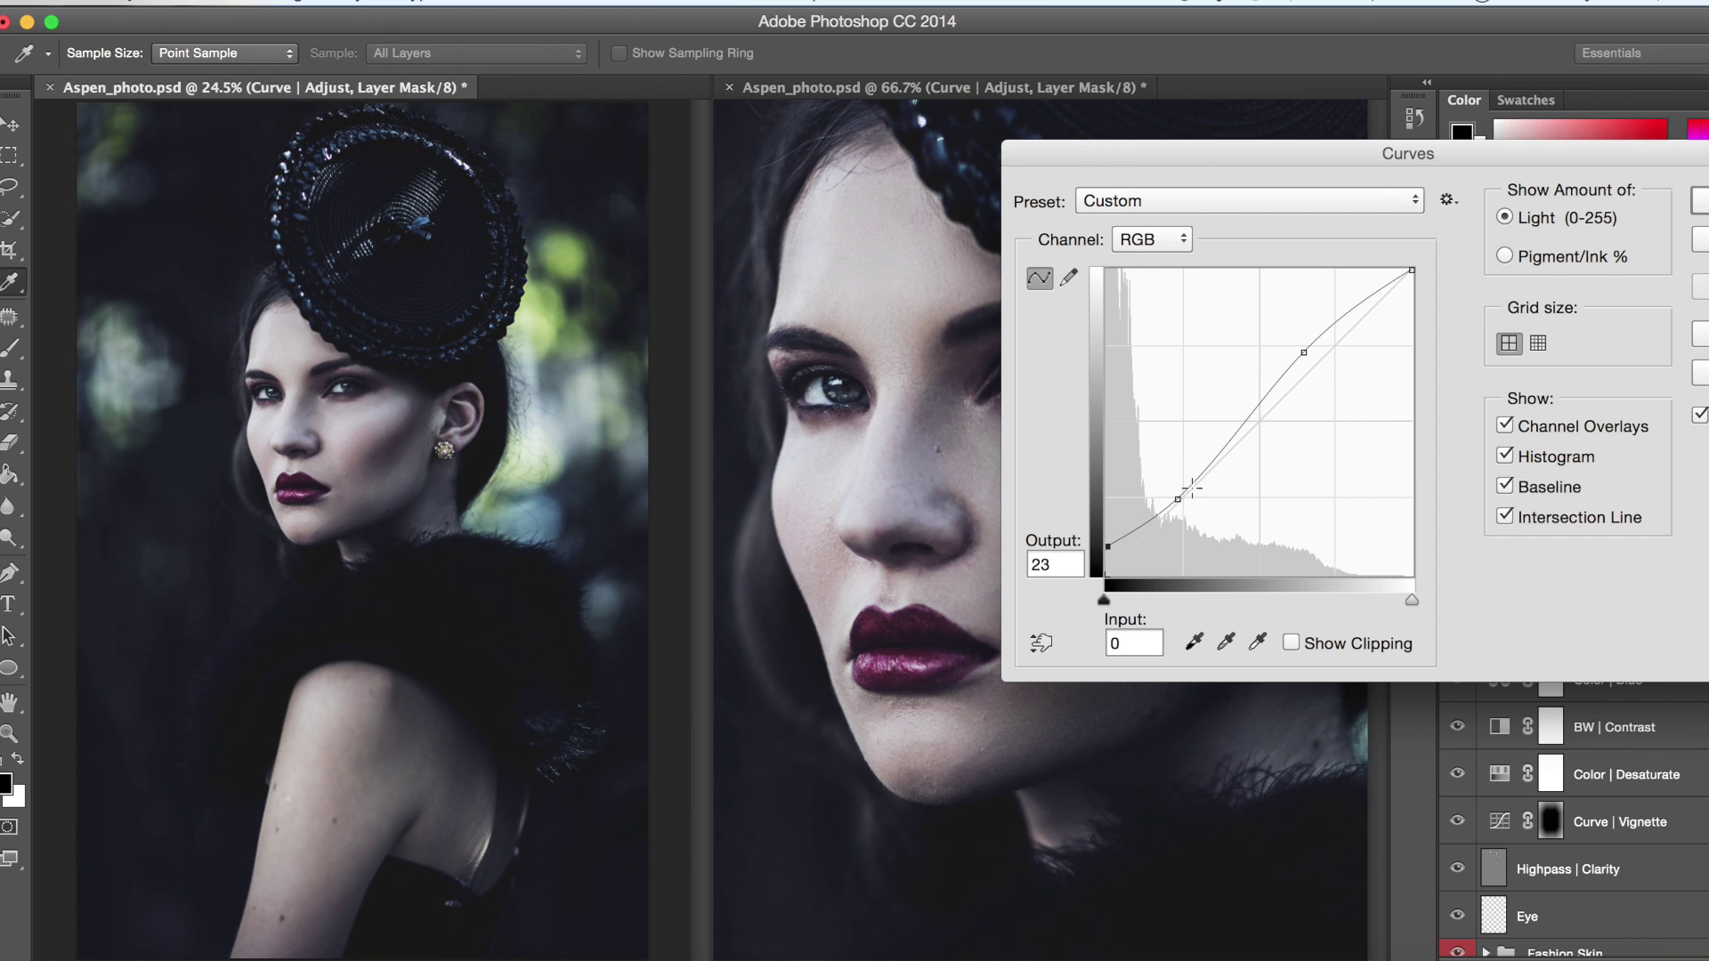
{"action": "left_click_drag", "start_coordinate": [1192, 487], "coordinate": [1202, 474]}
{"action": "left_click_drag", "start_coordinate": [1367, 141], "coordinate": [1248, 150]}
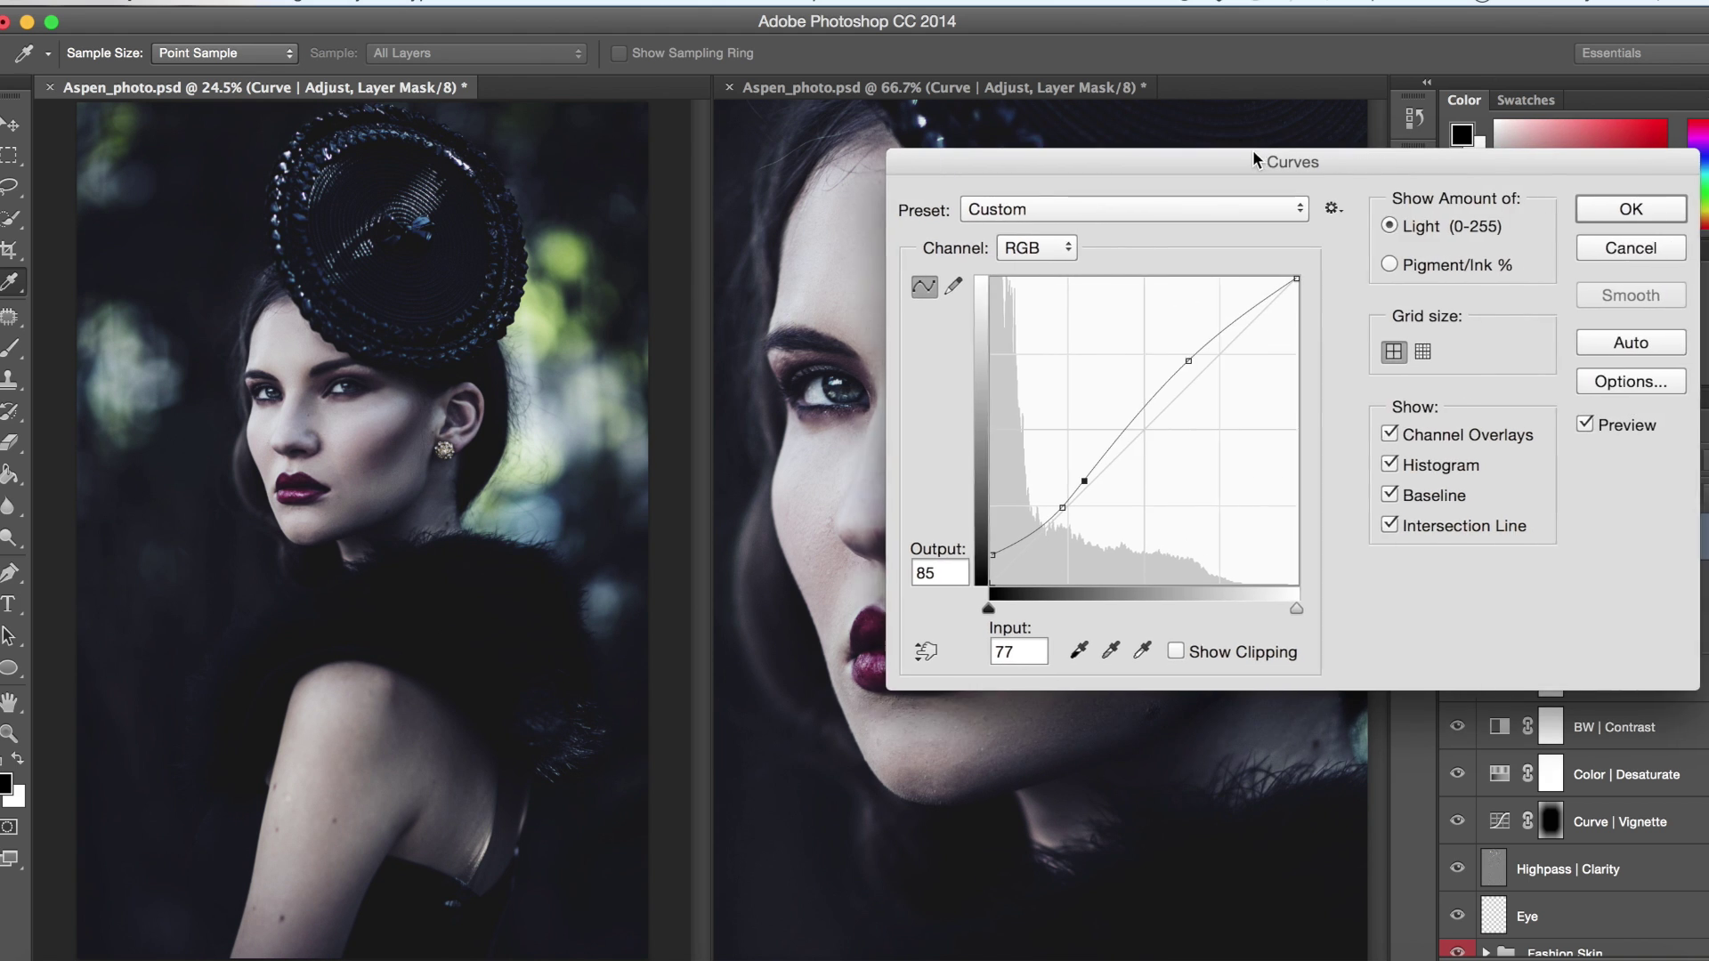
{"action": "left_click", "coordinate": [1599, 214]}
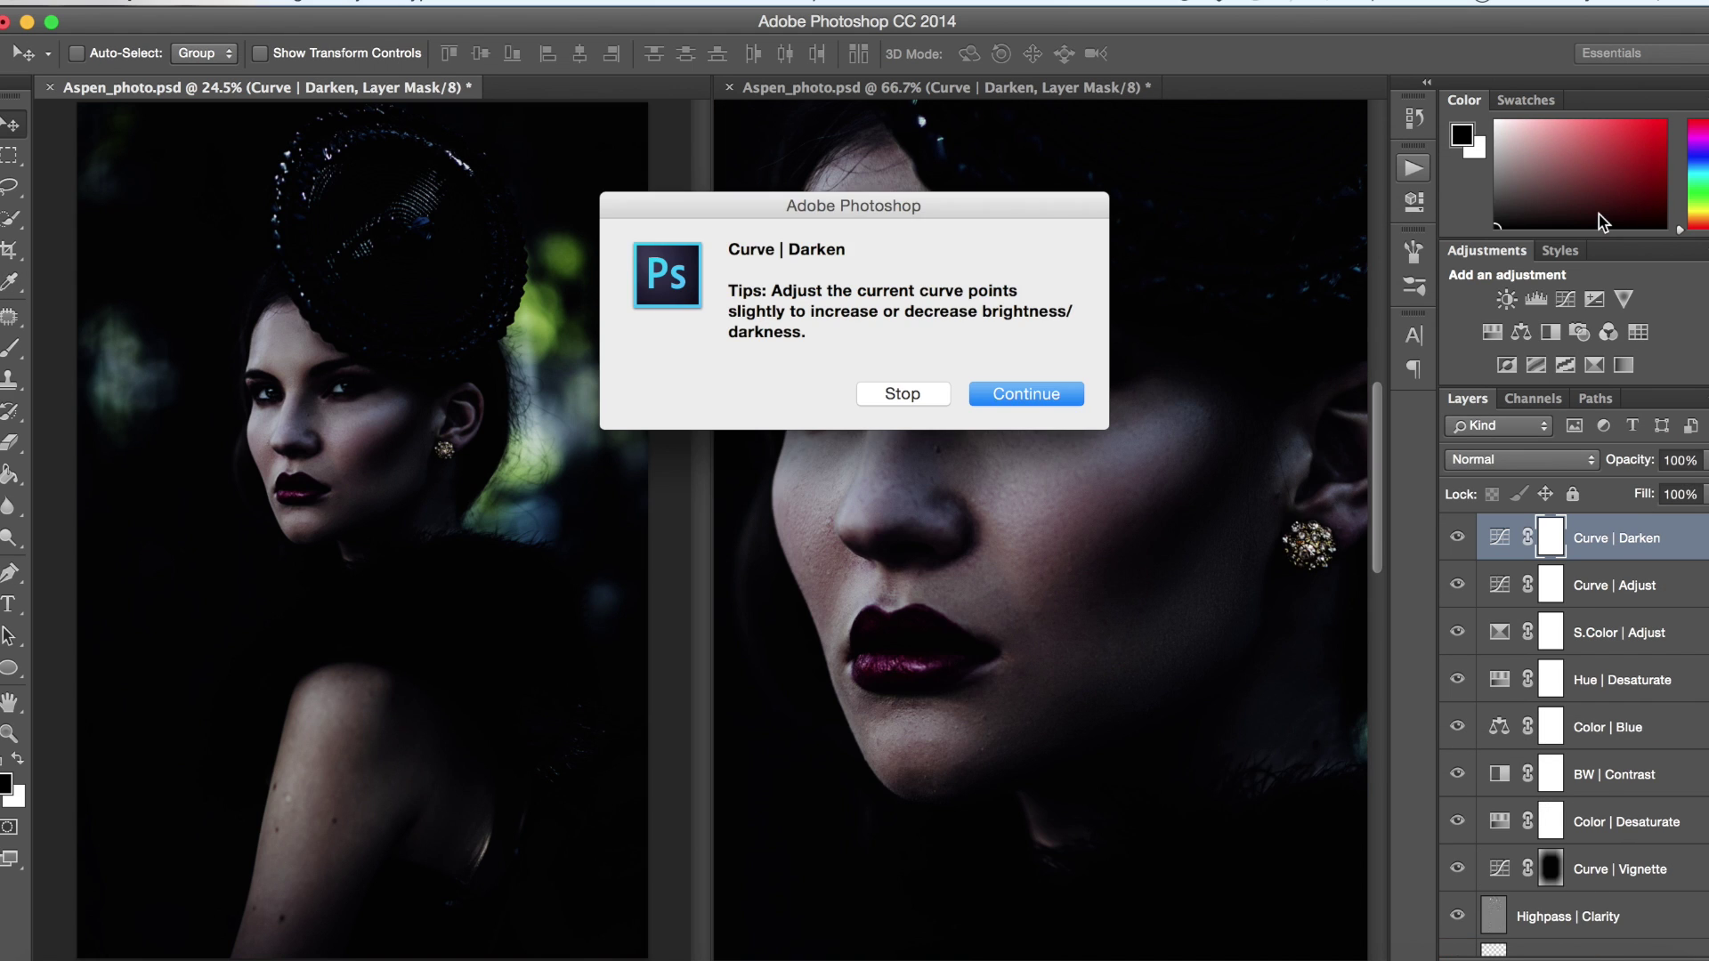
Ease the Curve | Darken control point toward the diagonal for a slight darkening, then confirm
{"action": "left_click", "coordinate": [1023, 394]}
{"action": "left_click_drag", "start_coordinate": [1178, 160], "coordinate": [1315, 158]}
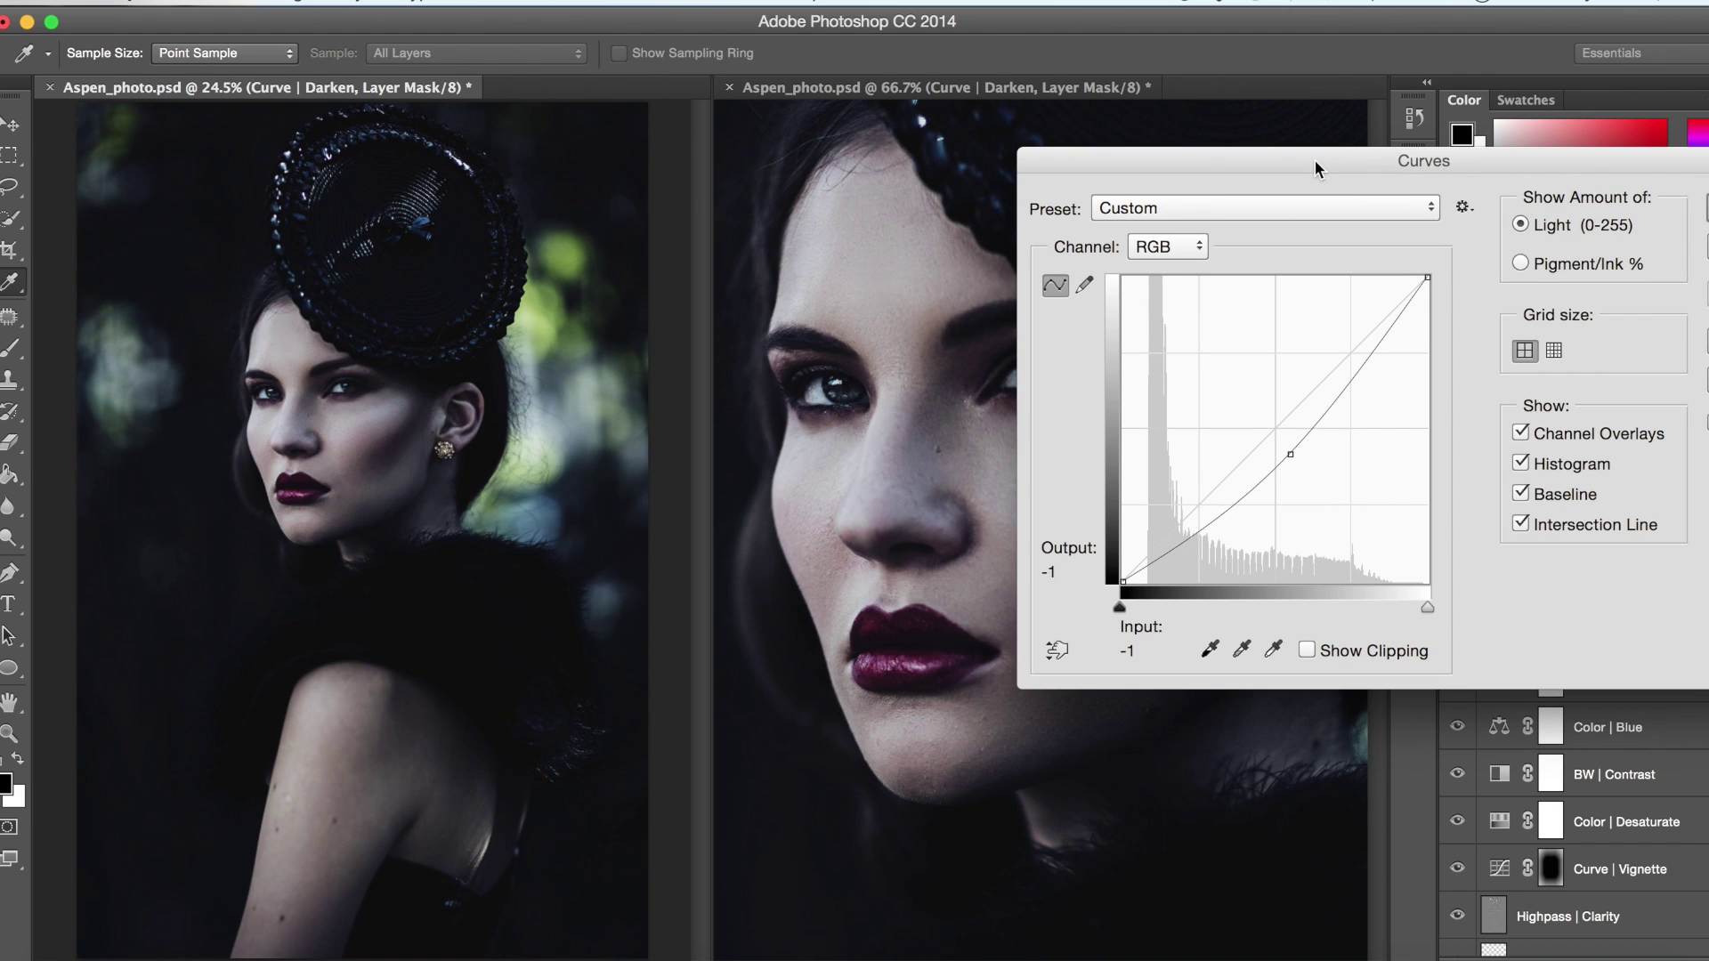
{"action": "left_click_drag", "start_coordinate": [1292, 454], "coordinate": [1281, 444]}
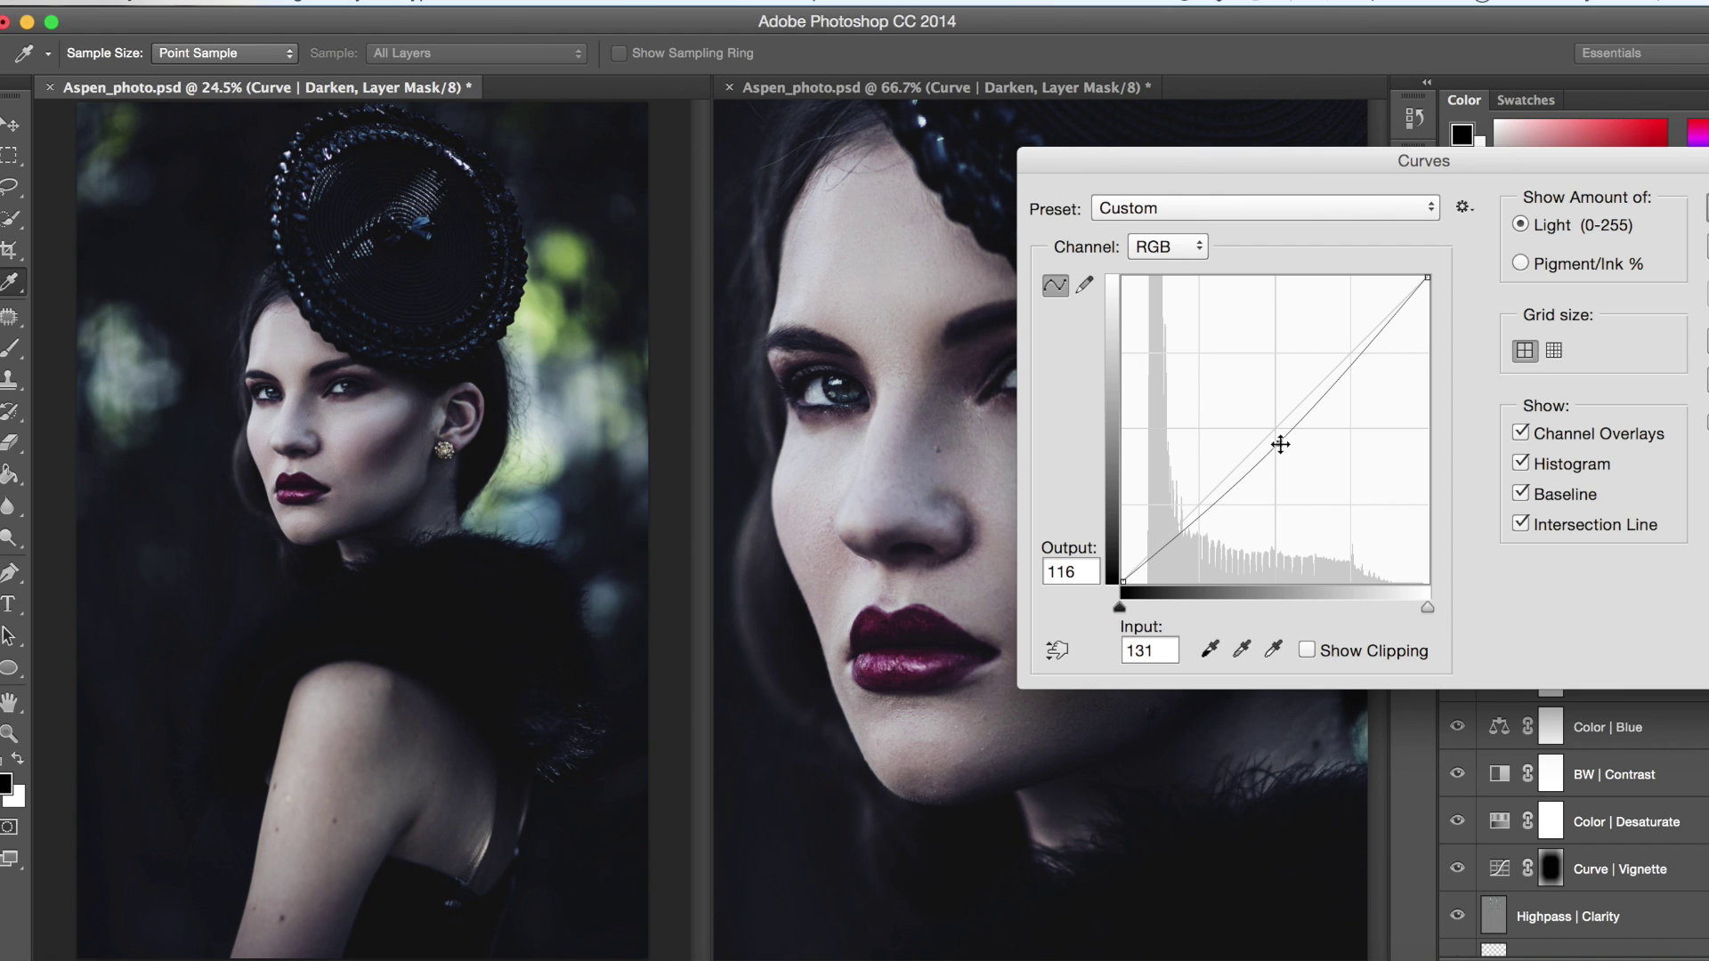
{"action": "left_click_drag", "start_coordinate": [1280, 443], "coordinate": [1277, 438]}
{"action": "left_click_drag", "start_coordinate": [1365, 157], "coordinate": [1245, 158]}
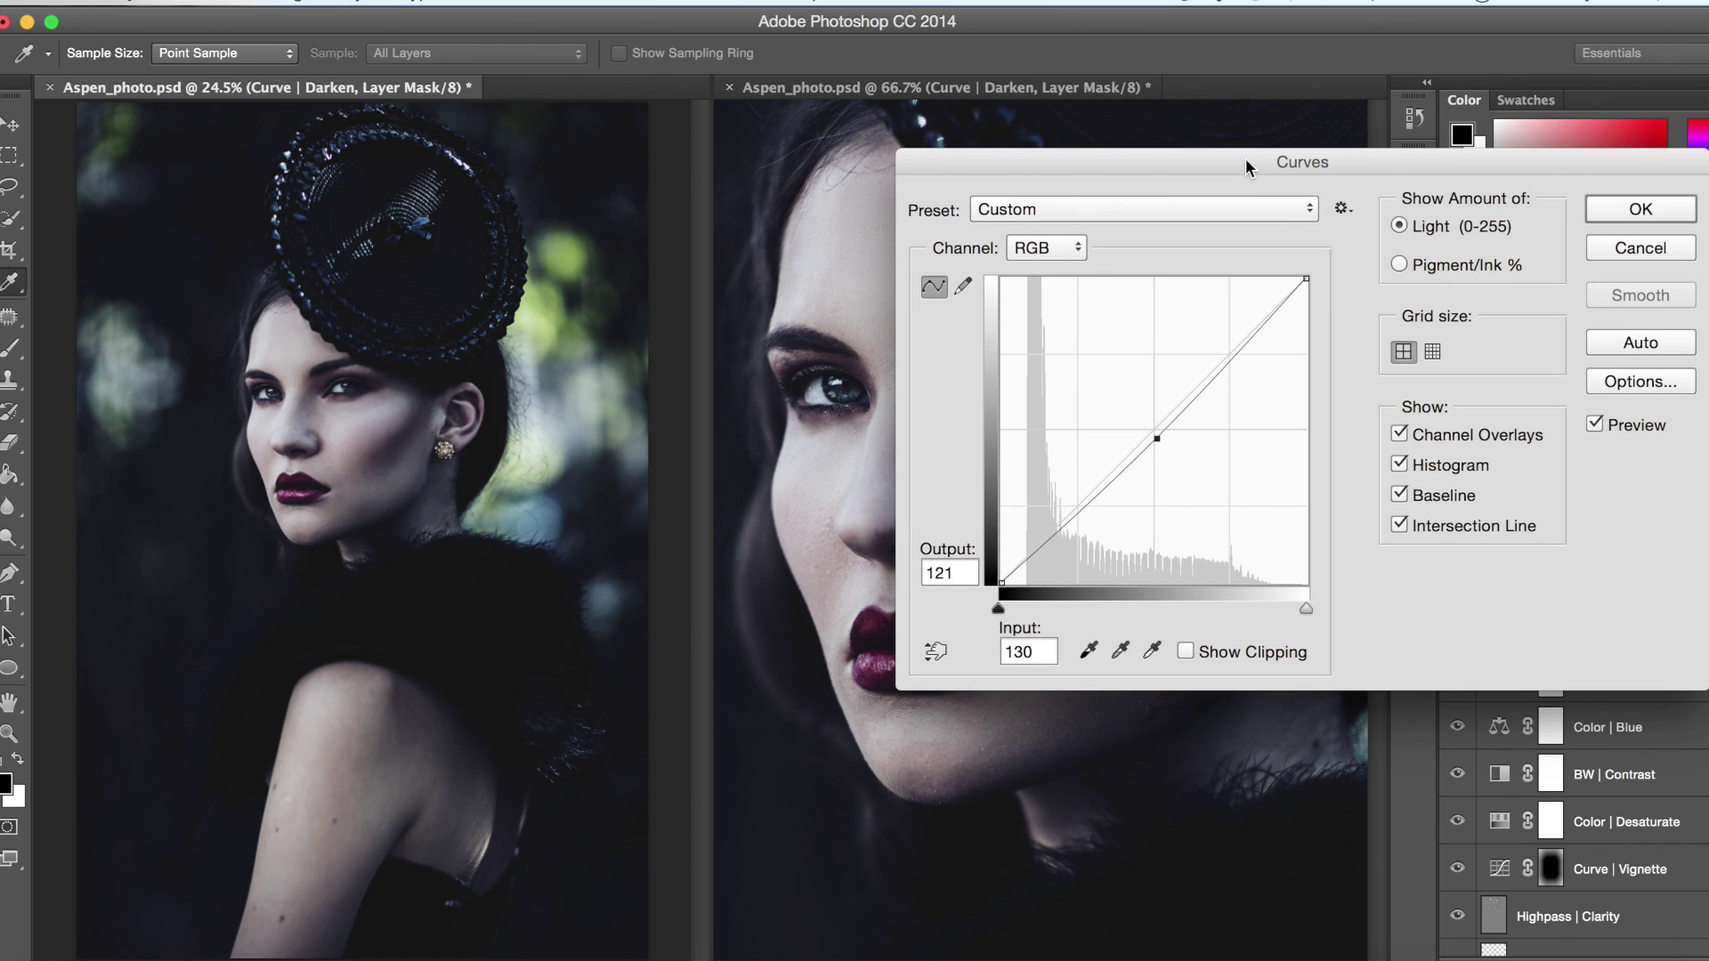
{"action": "left_click", "coordinate": [1635, 214]}
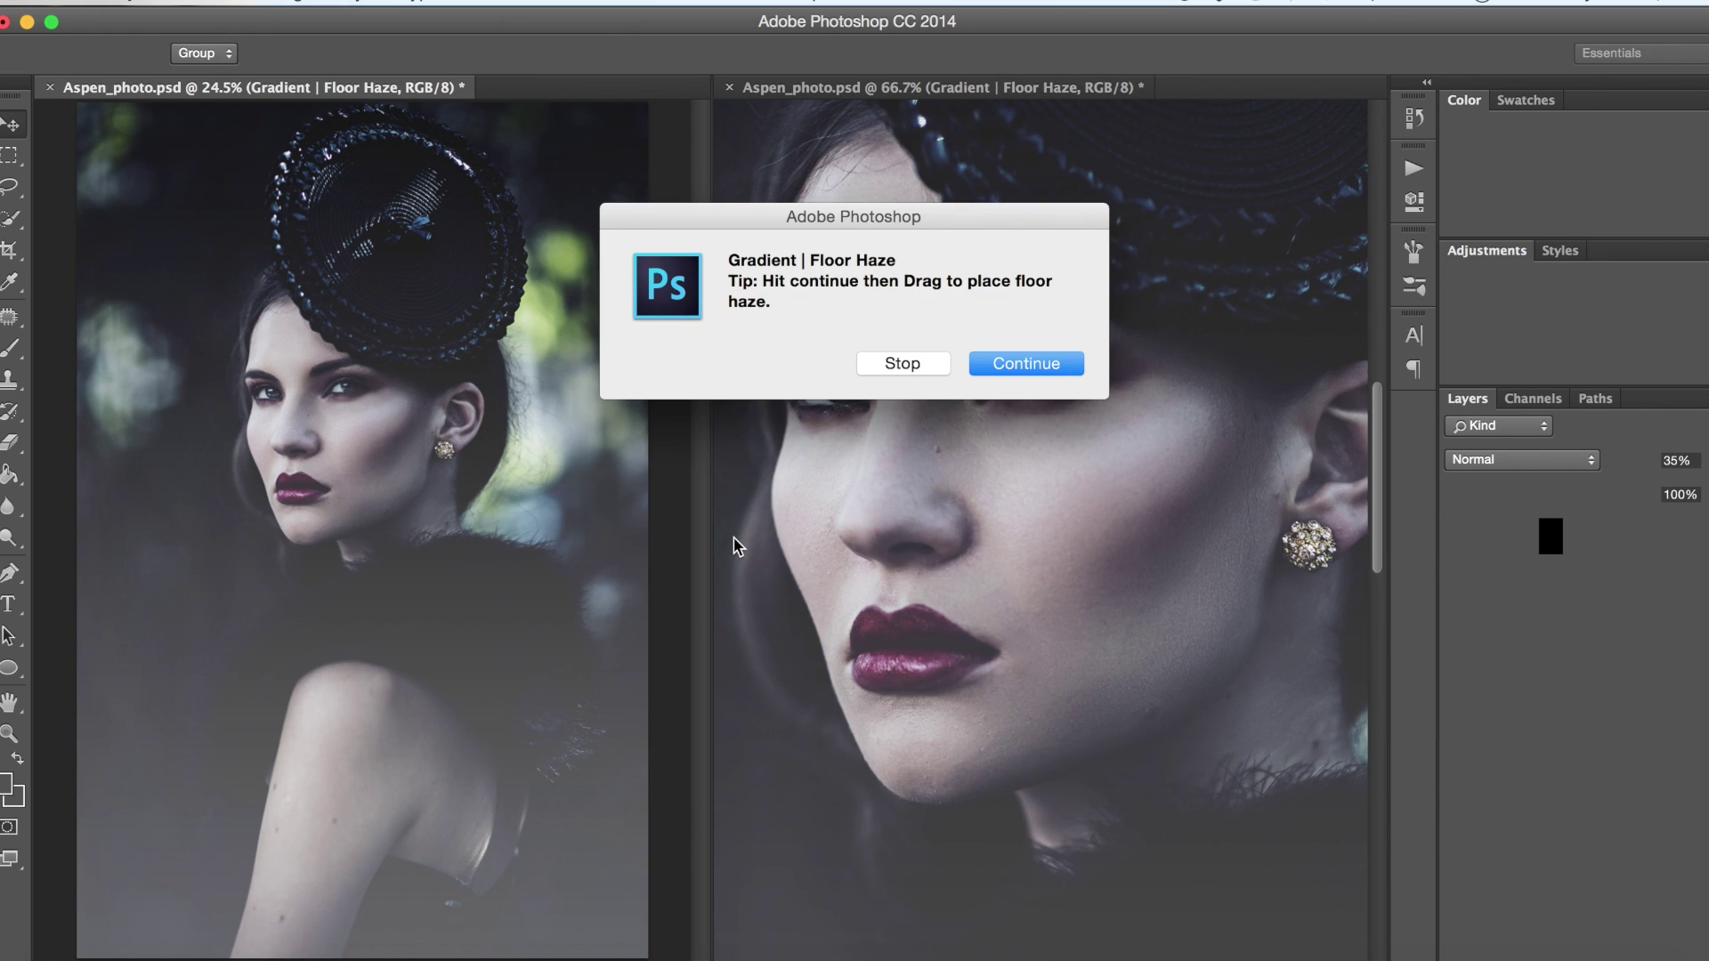
Accept the Linear 90° Gradient | Floor Haze fill
{"action": "left_click", "coordinate": [1024, 369]}
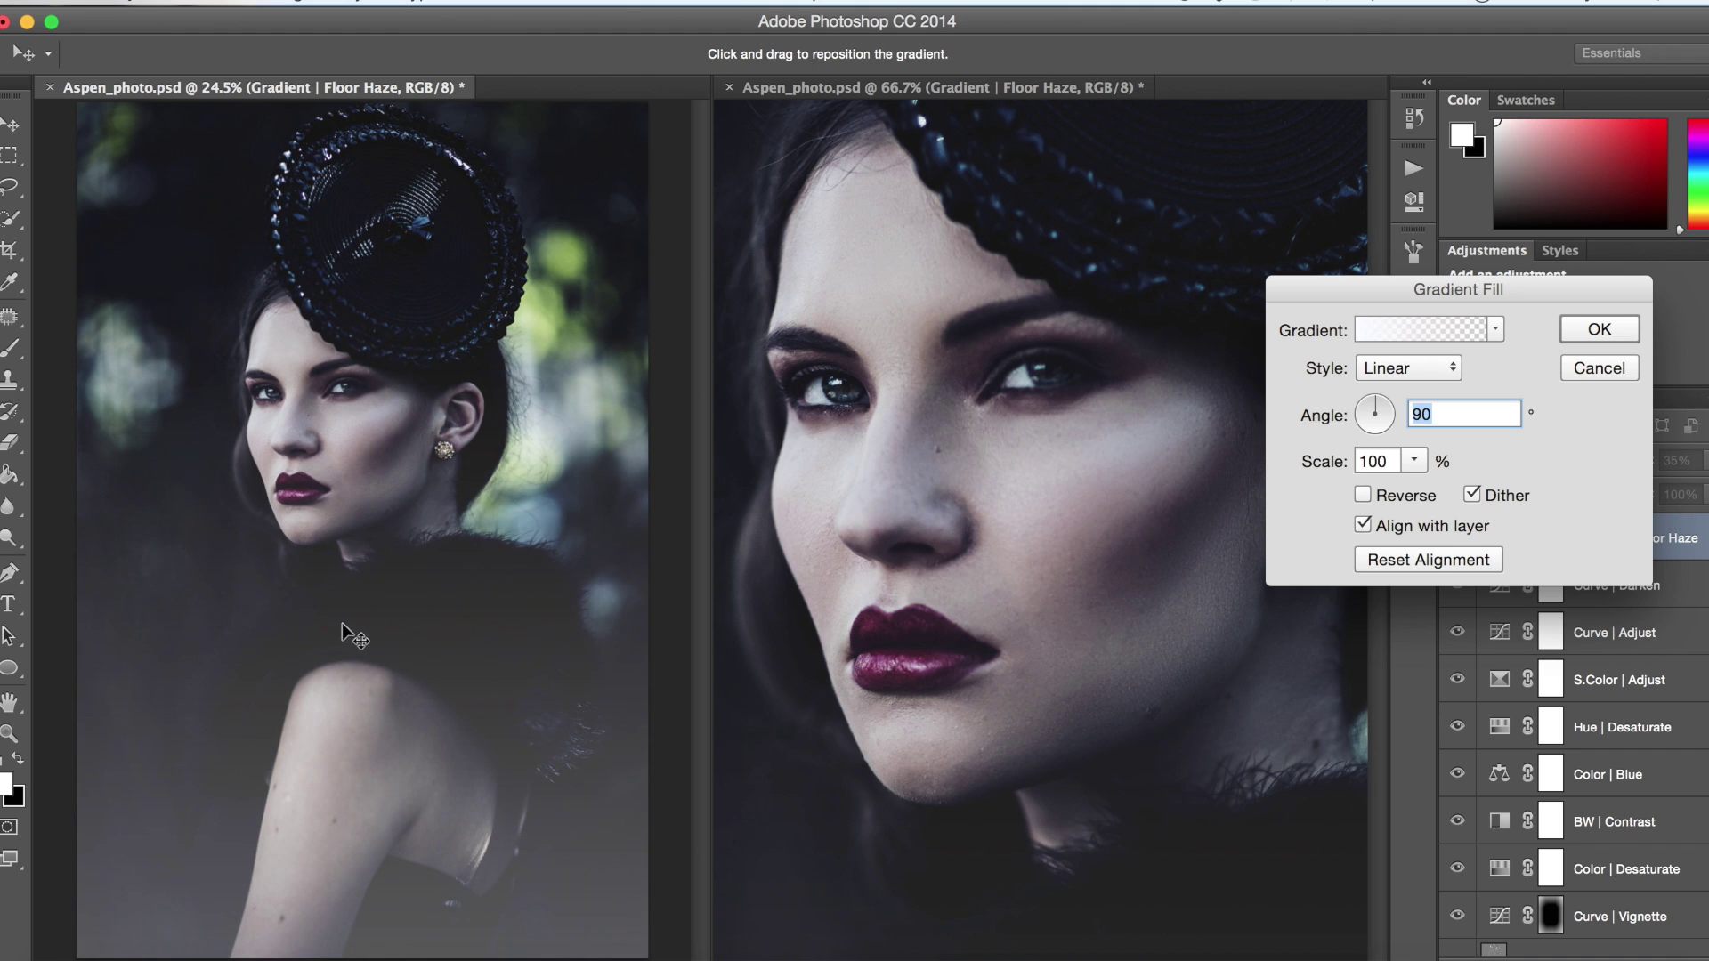
{"action": "left_click", "coordinate": [1602, 331]}
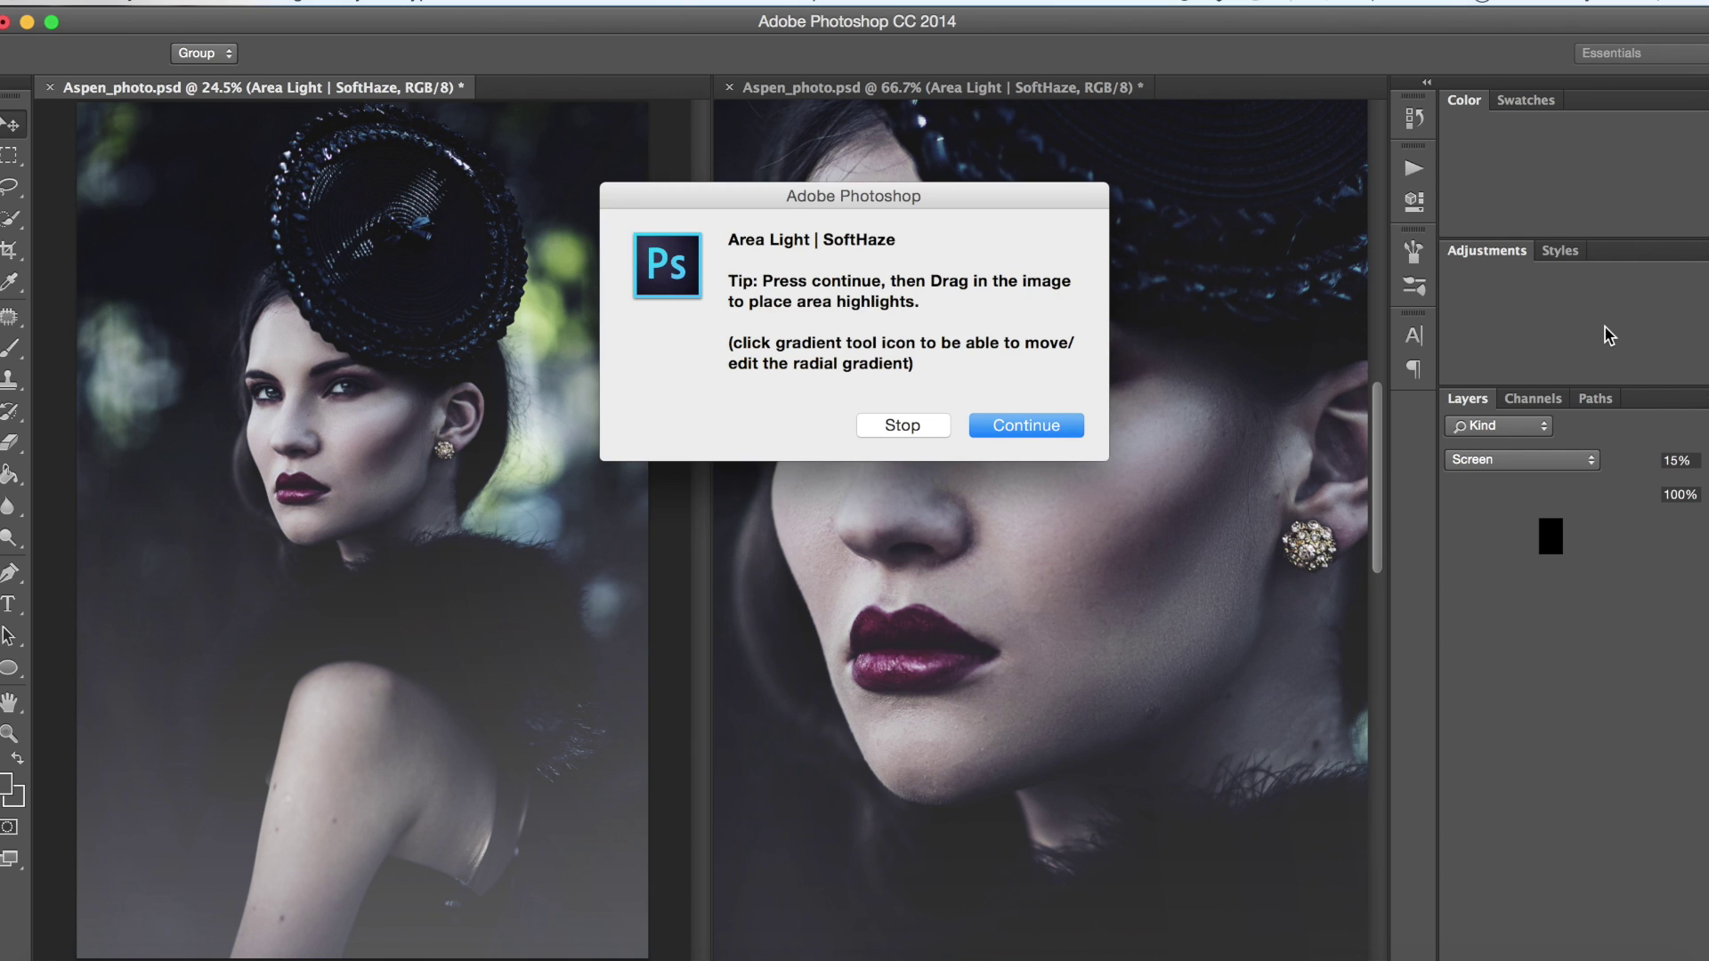
Position the radial Area Light | SoftHaze glow near the hat and confirm the gradient
{"action": "left_click", "coordinate": [1034, 424]}
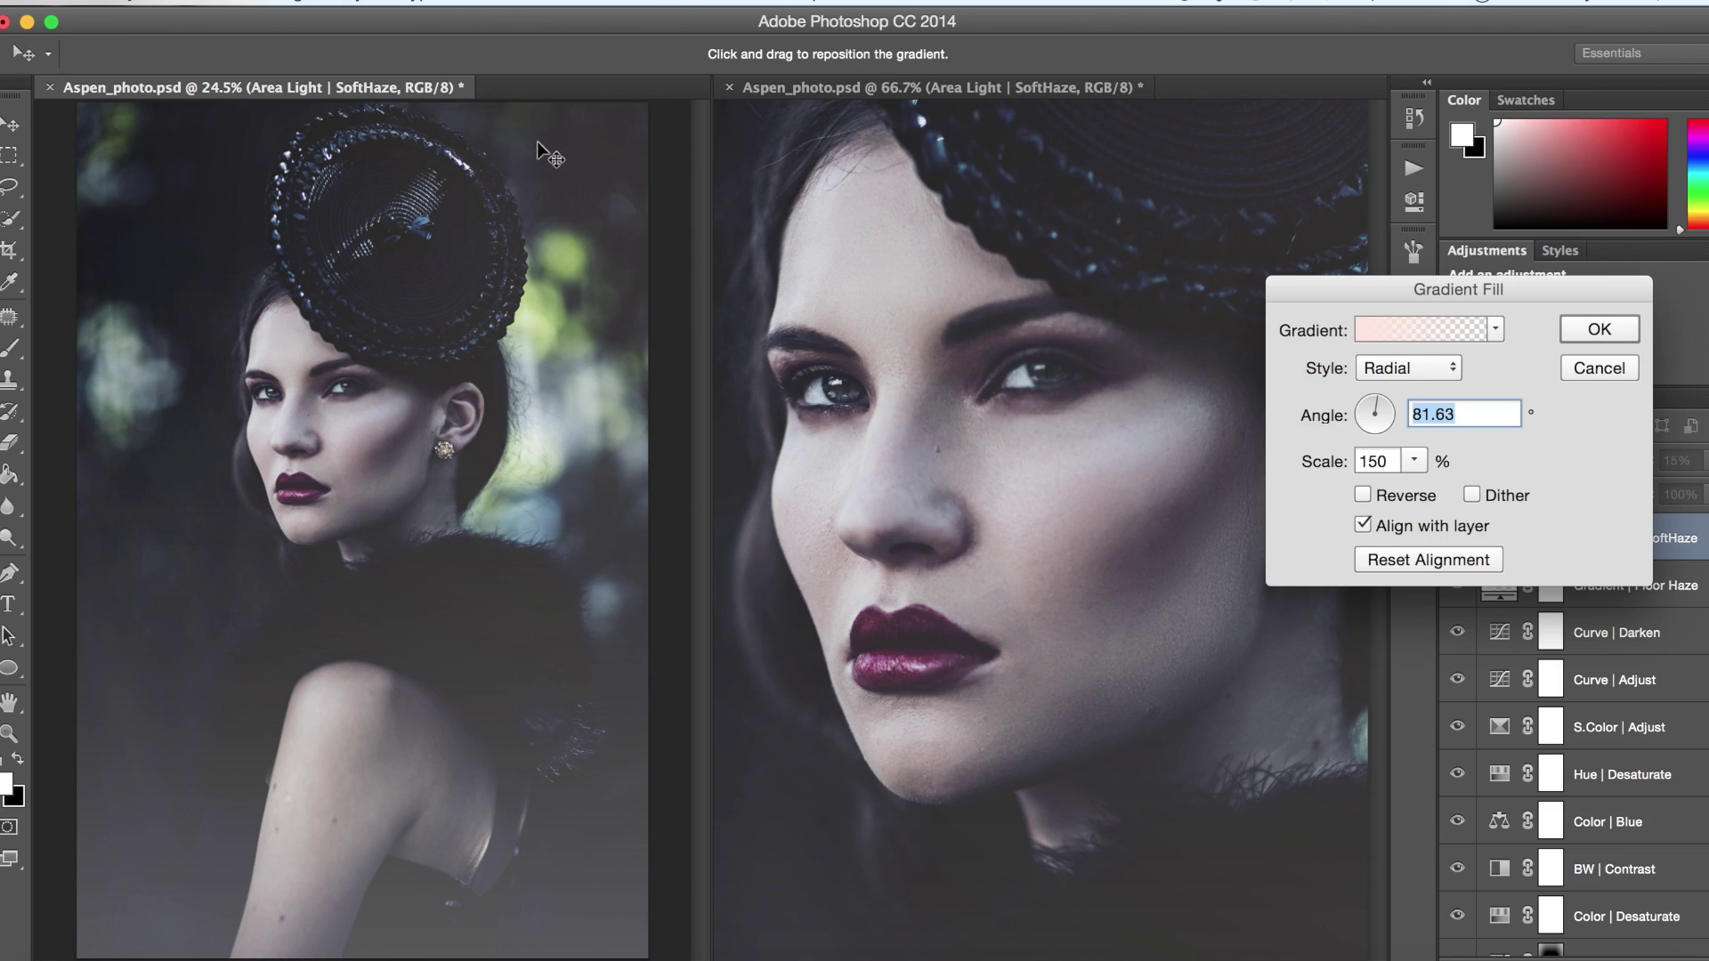
{"action": "left_click_drag", "start_coordinate": [537, 142], "coordinate": [271, 179]}
{"action": "left_click", "coordinate": [1600, 329]}
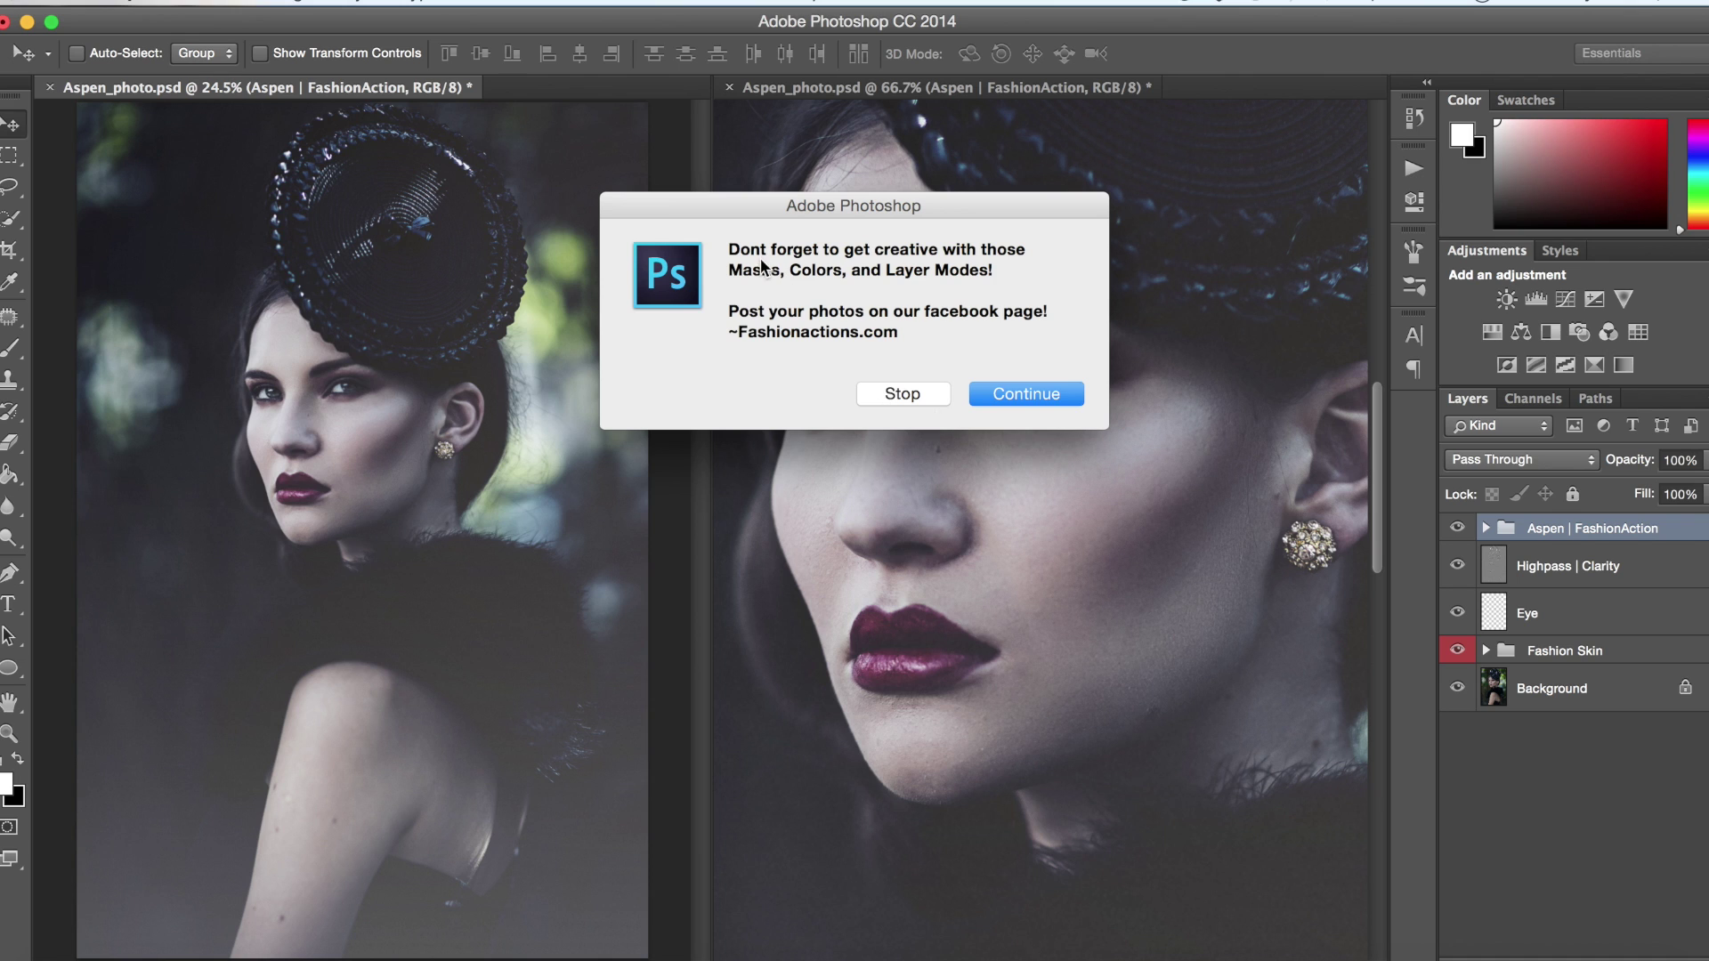
Dismiss the action's final Fashionactions message
{"action": "left_click", "coordinate": [1047, 397]}
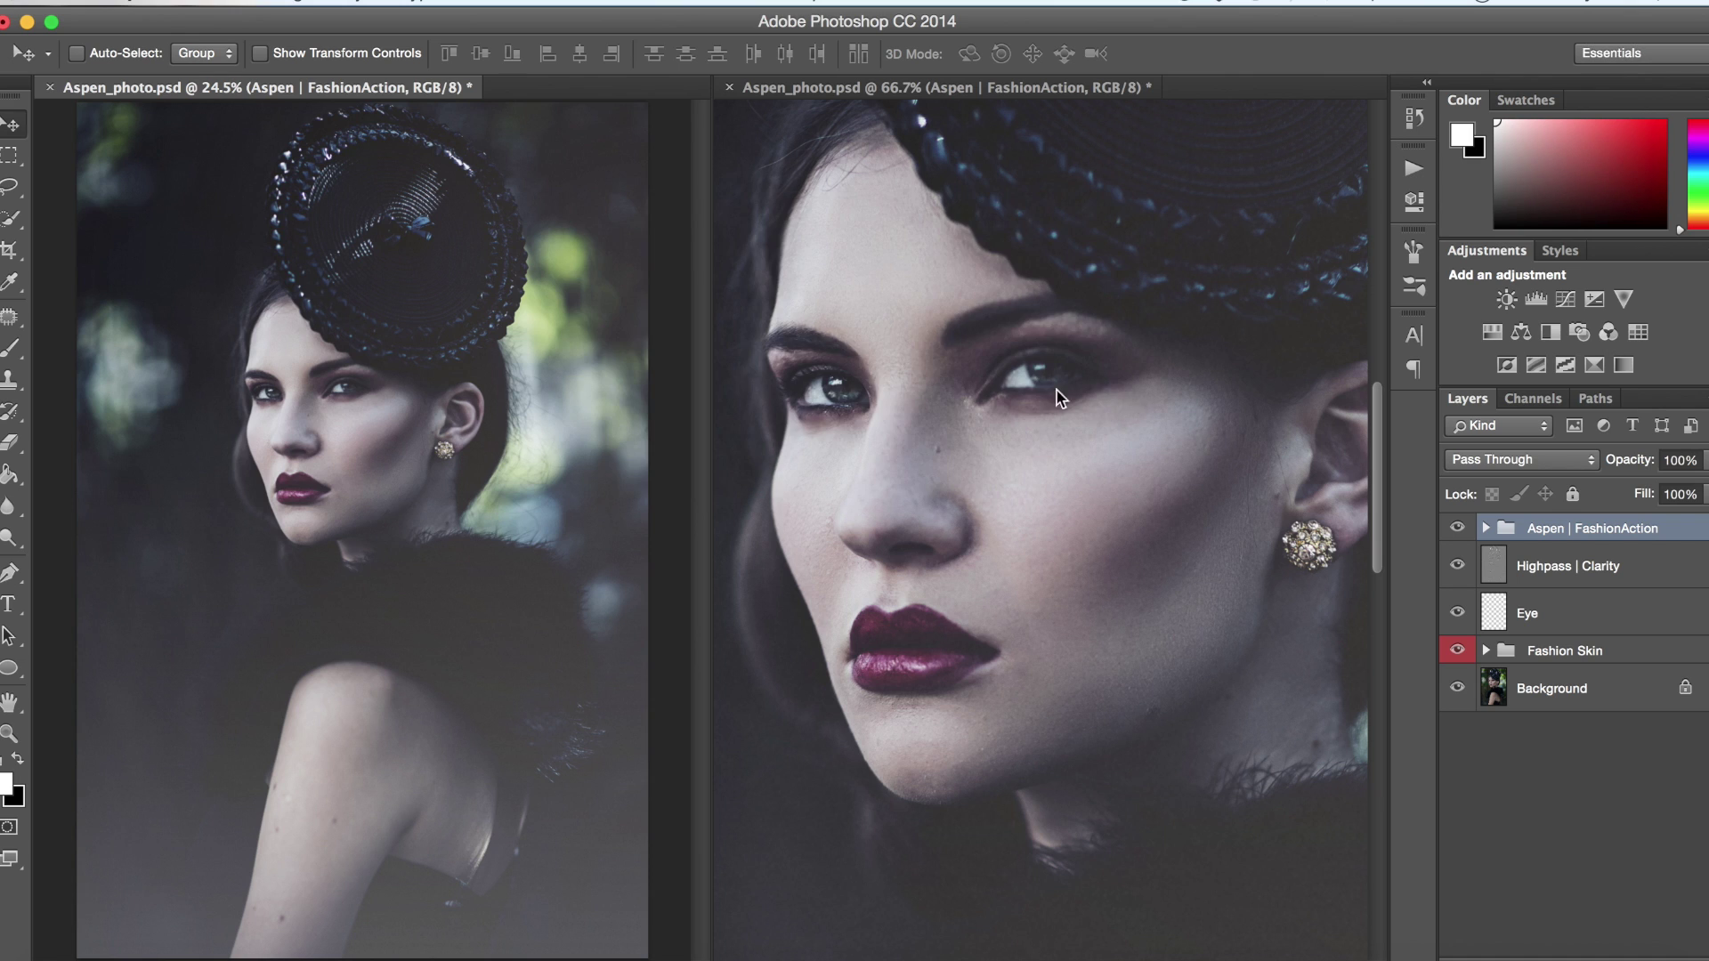
Compare Gradient | Floor Haze on and off, then lower its opacity from 35% to 29%
{"action": "left_click", "coordinate": [1485, 530]}
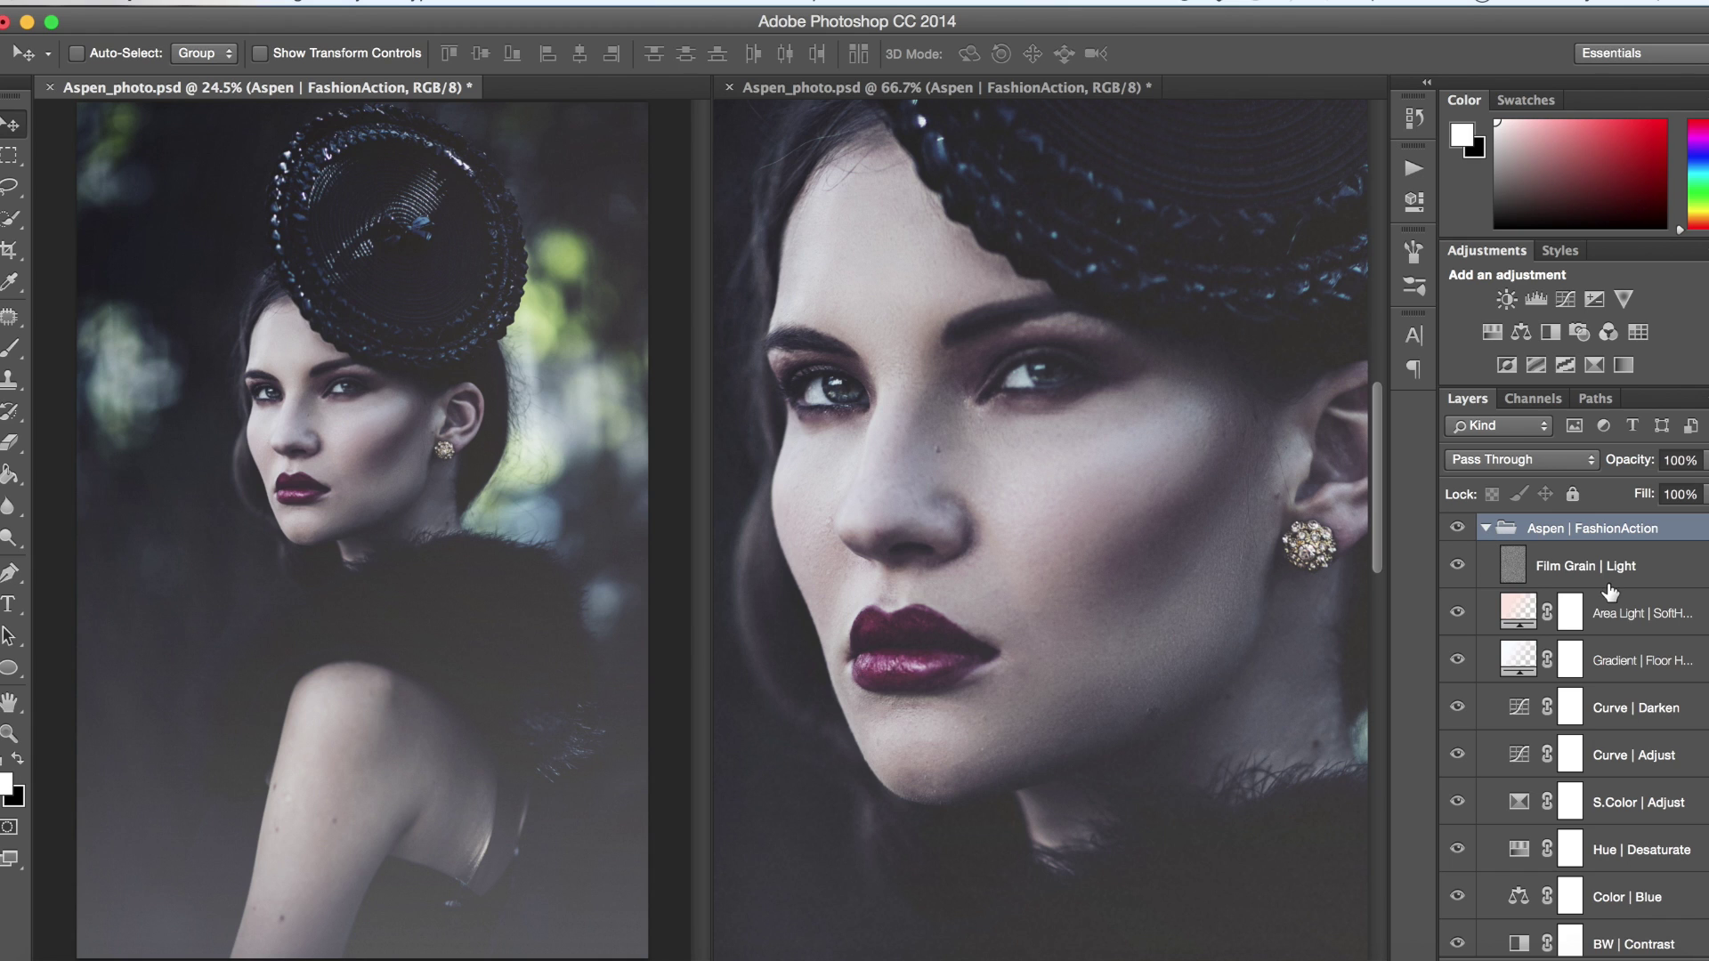
{"action": "left_click", "coordinate": [1649, 578]}
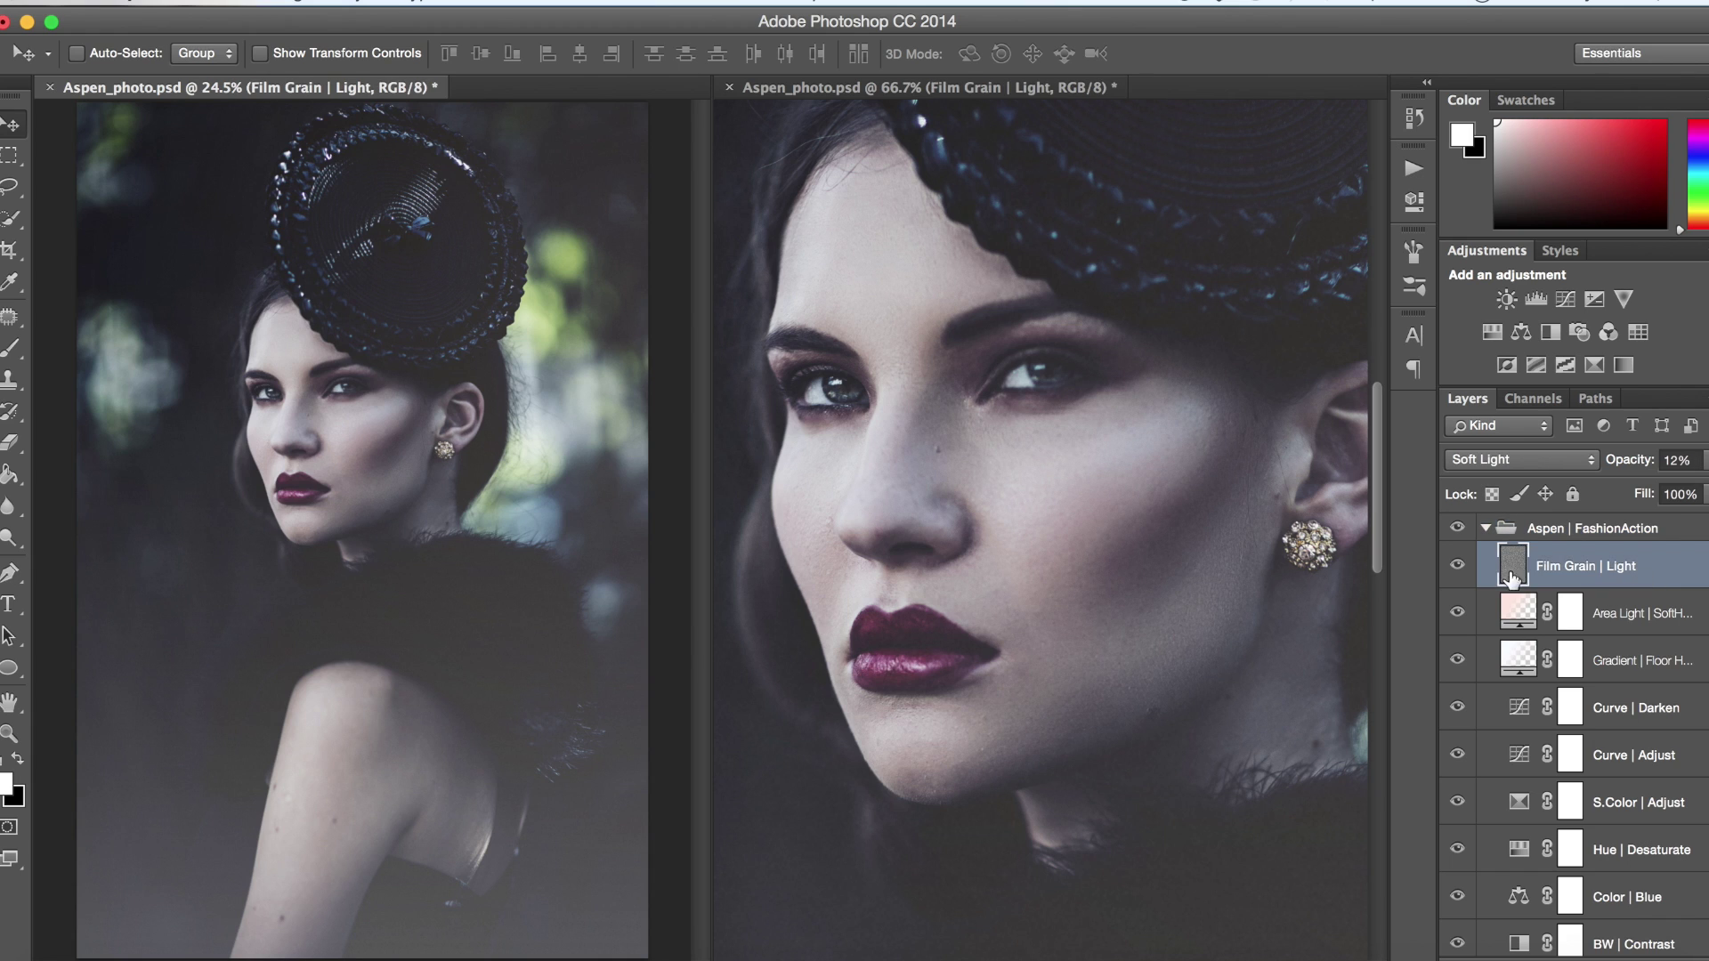
{"action": "left_click", "coordinate": [1653, 666]}
{"action": "left_click", "coordinate": [1457, 660]}
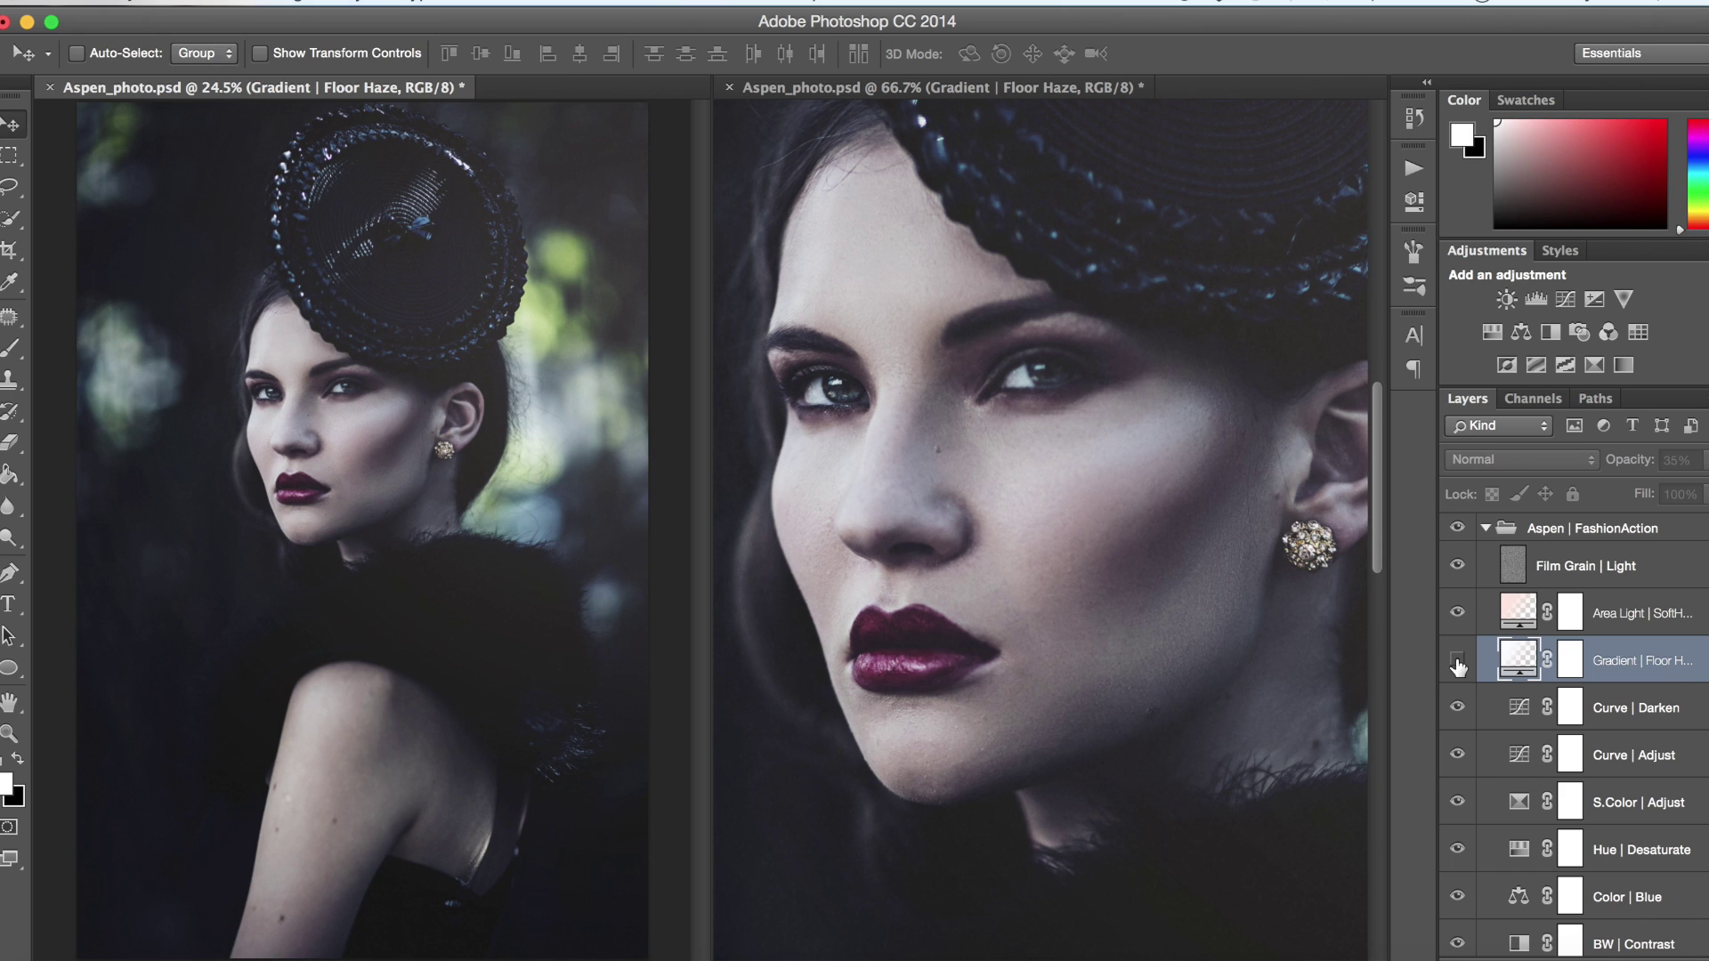
{"action": "left_click", "coordinate": [1457, 660]}
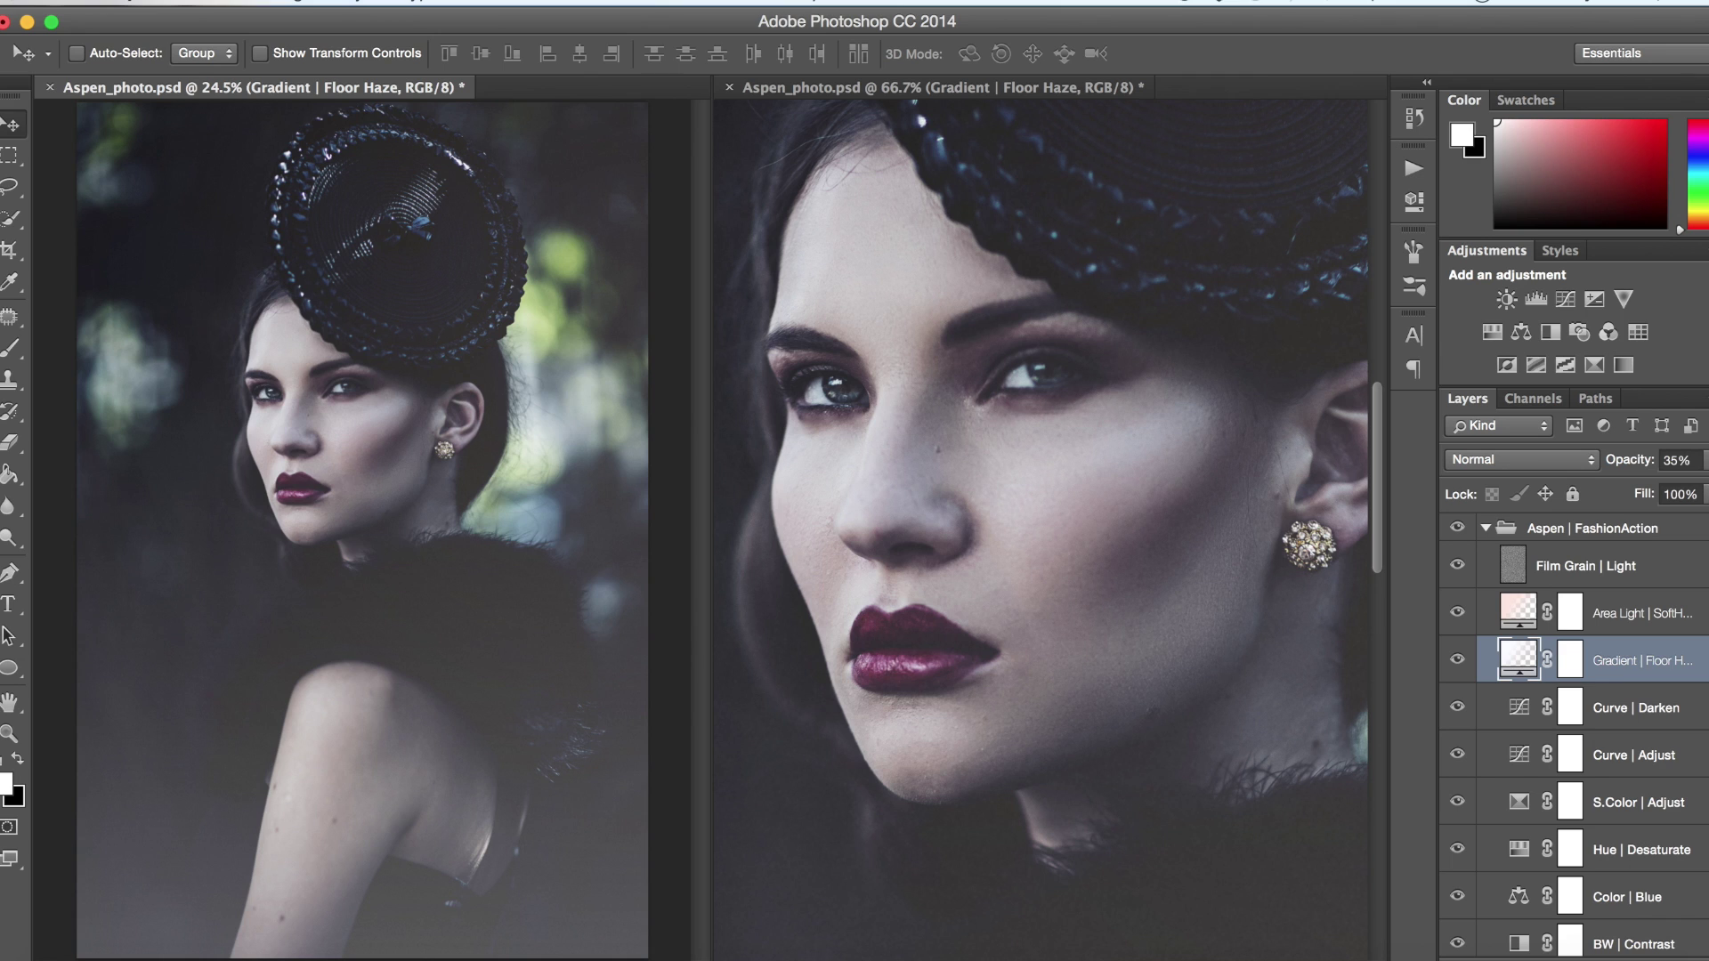
{"action": "left_click", "coordinate": [1705, 459]}
{"action": "left_click_drag", "start_coordinate": [1636, 486], "coordinate": [1630, 488]}
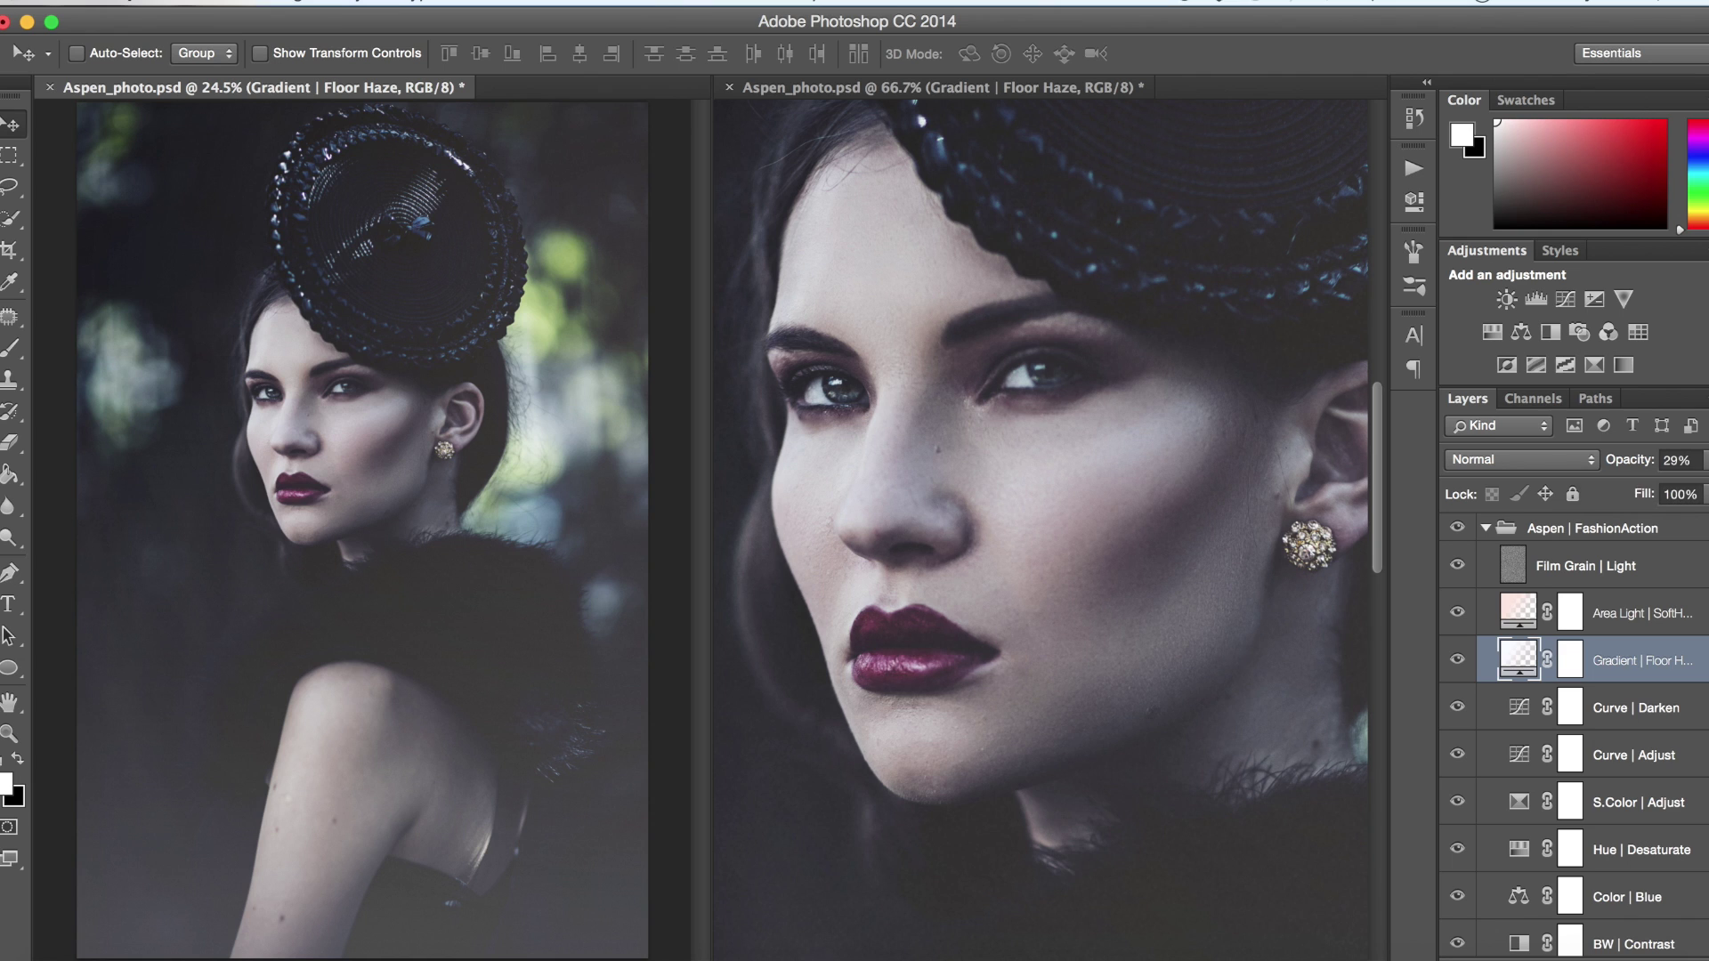
{"action": "left_click", "coordinate": [1486, 529]}
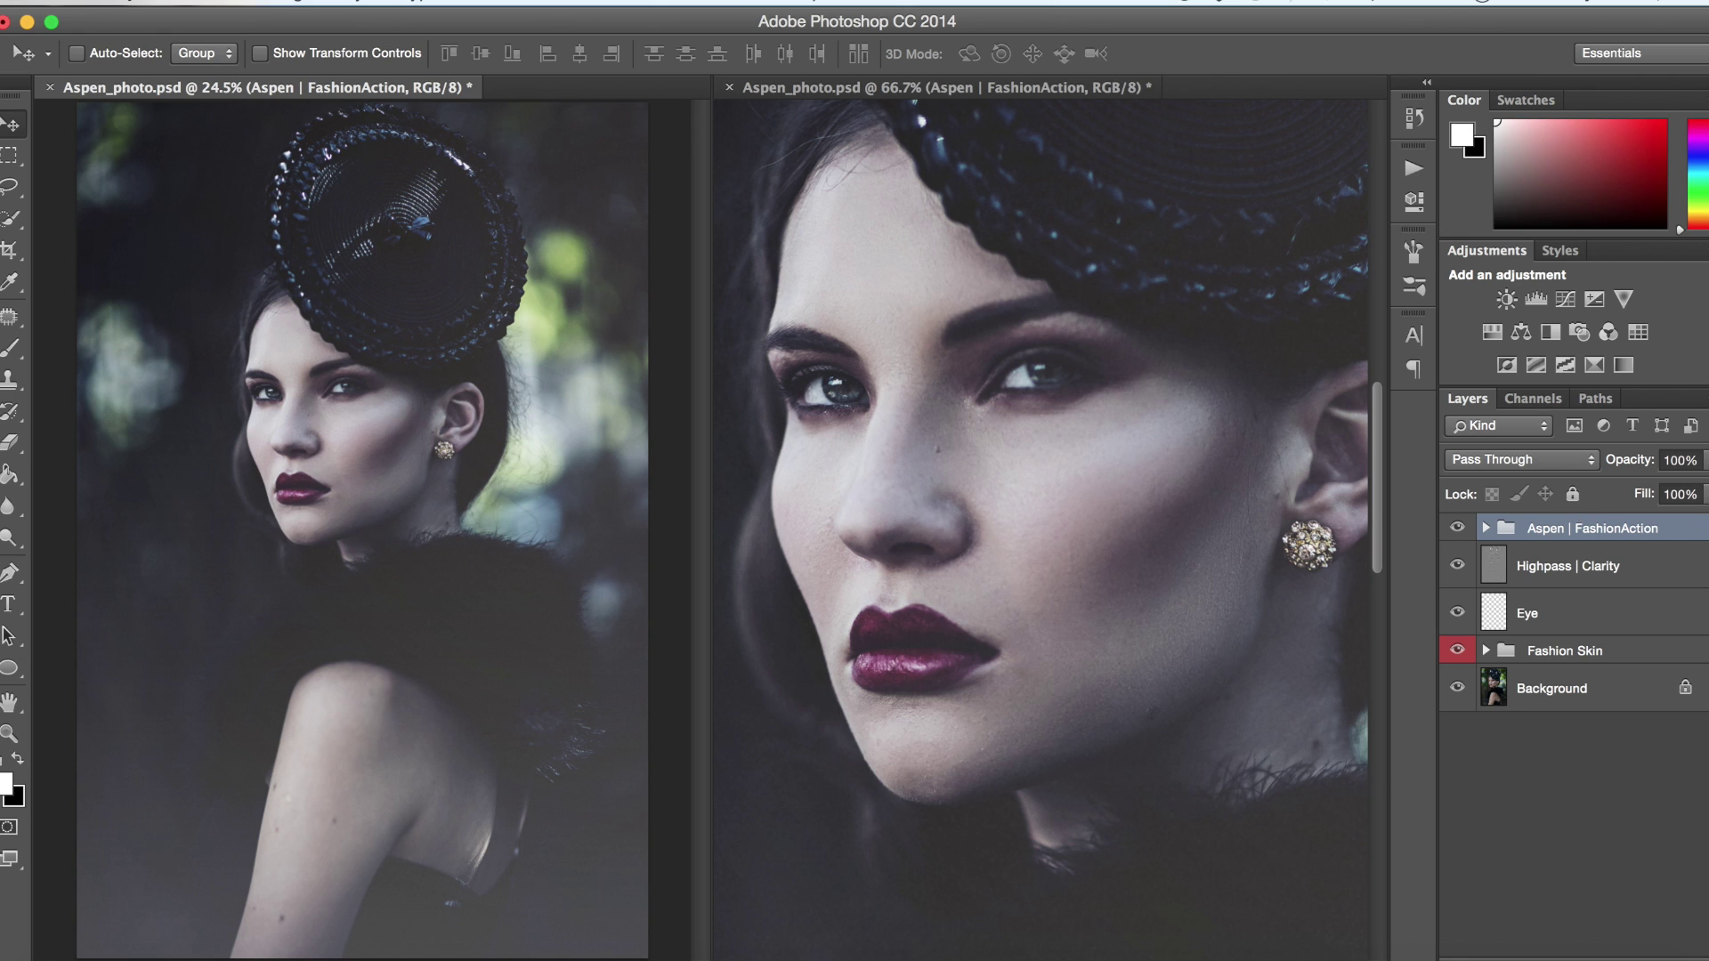
Preview the Aspen | FashionAction group at 66% opacity, return it to 100%, then delete it
{"action": "left_click", "coordinate": [1704, 460]}
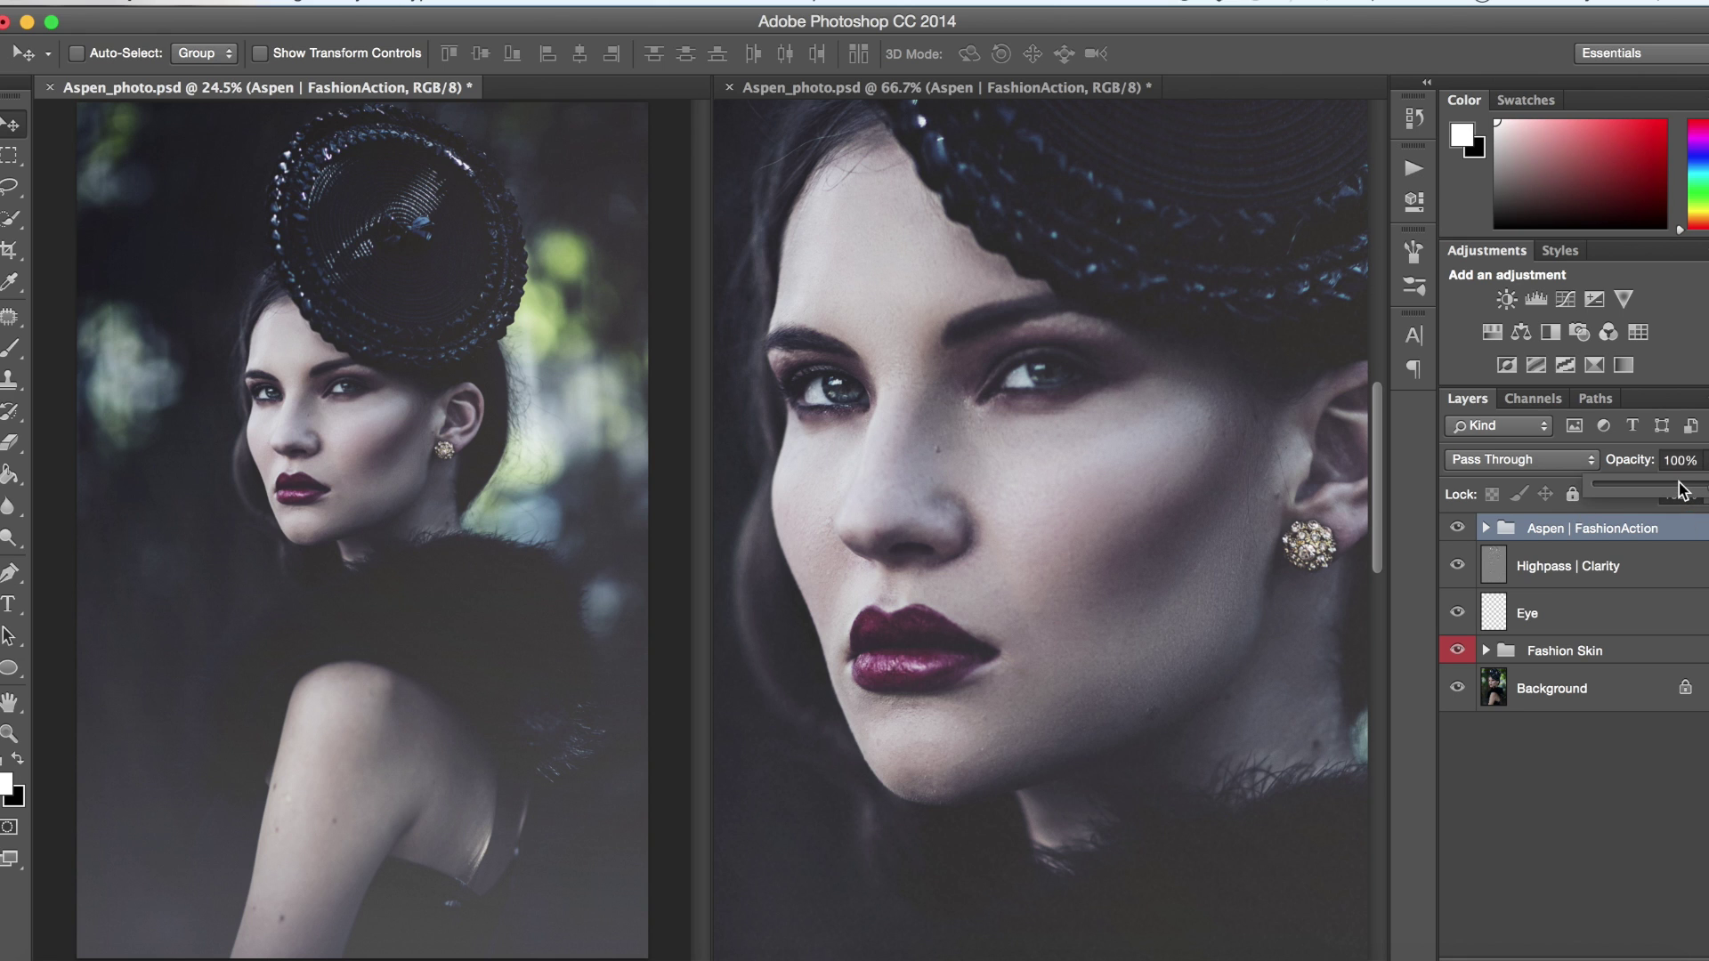
{"action": "left_click_drag", "start_coordinate": [1682, 490], "coordinate": [1677, 489]}
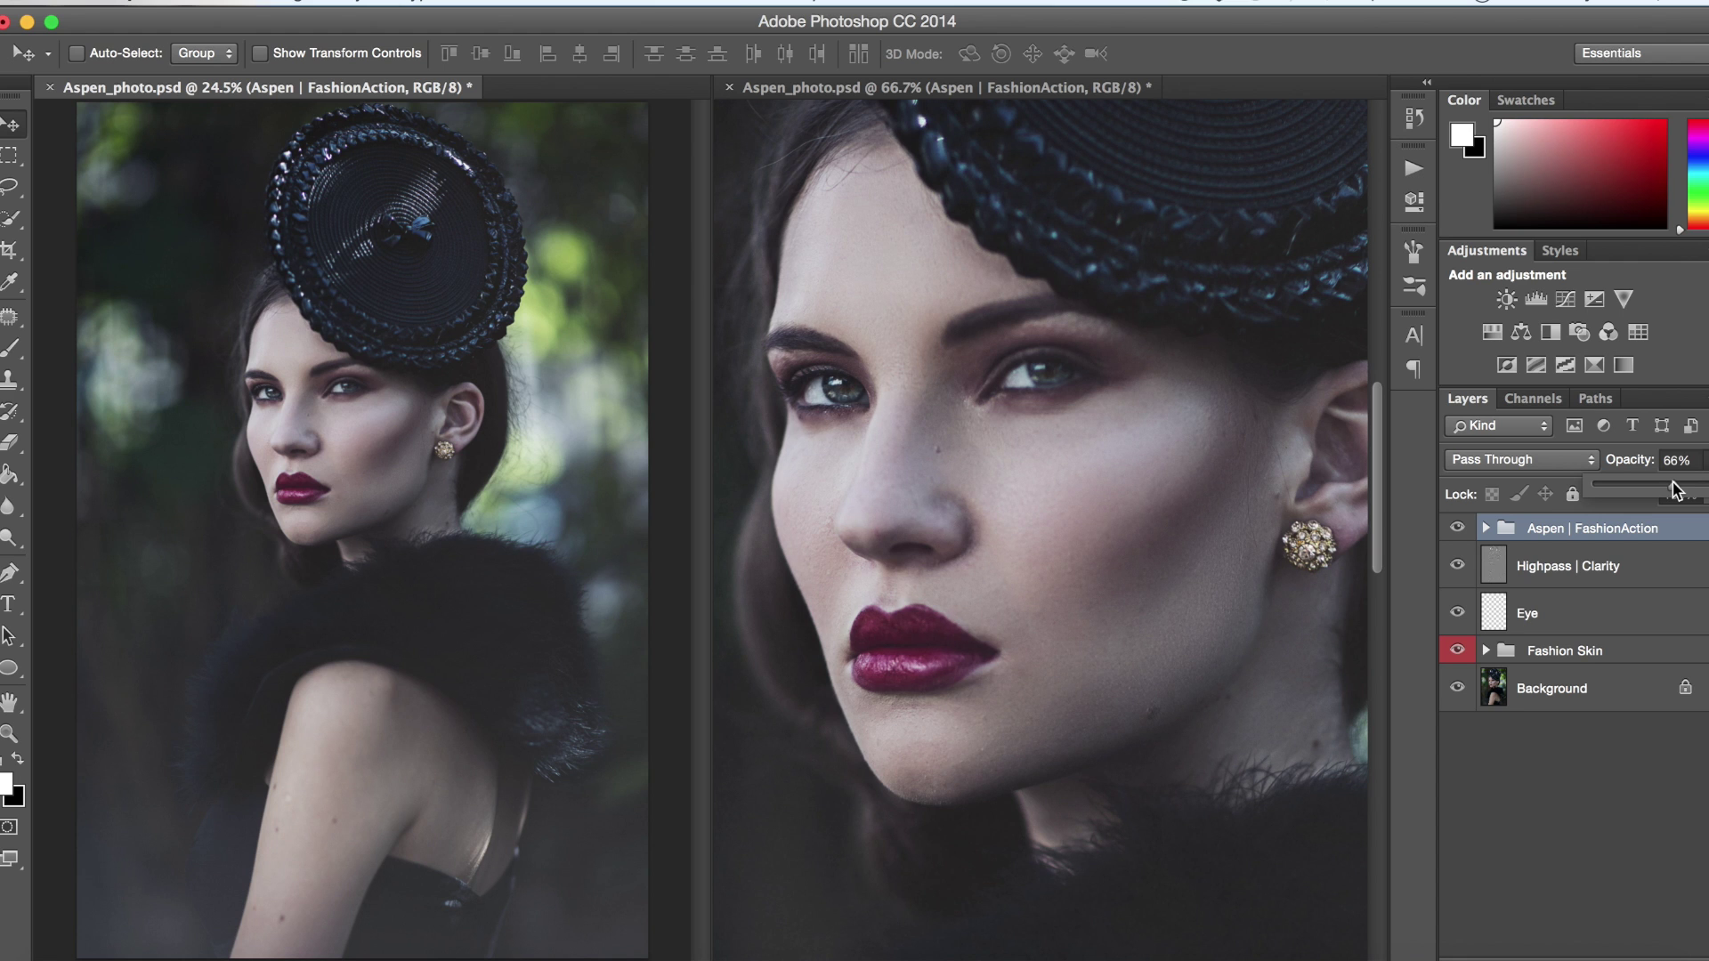
{"action": "left_click_drag", "start_coordinate": [1676, 490], "coordinate": [1708, 489]}
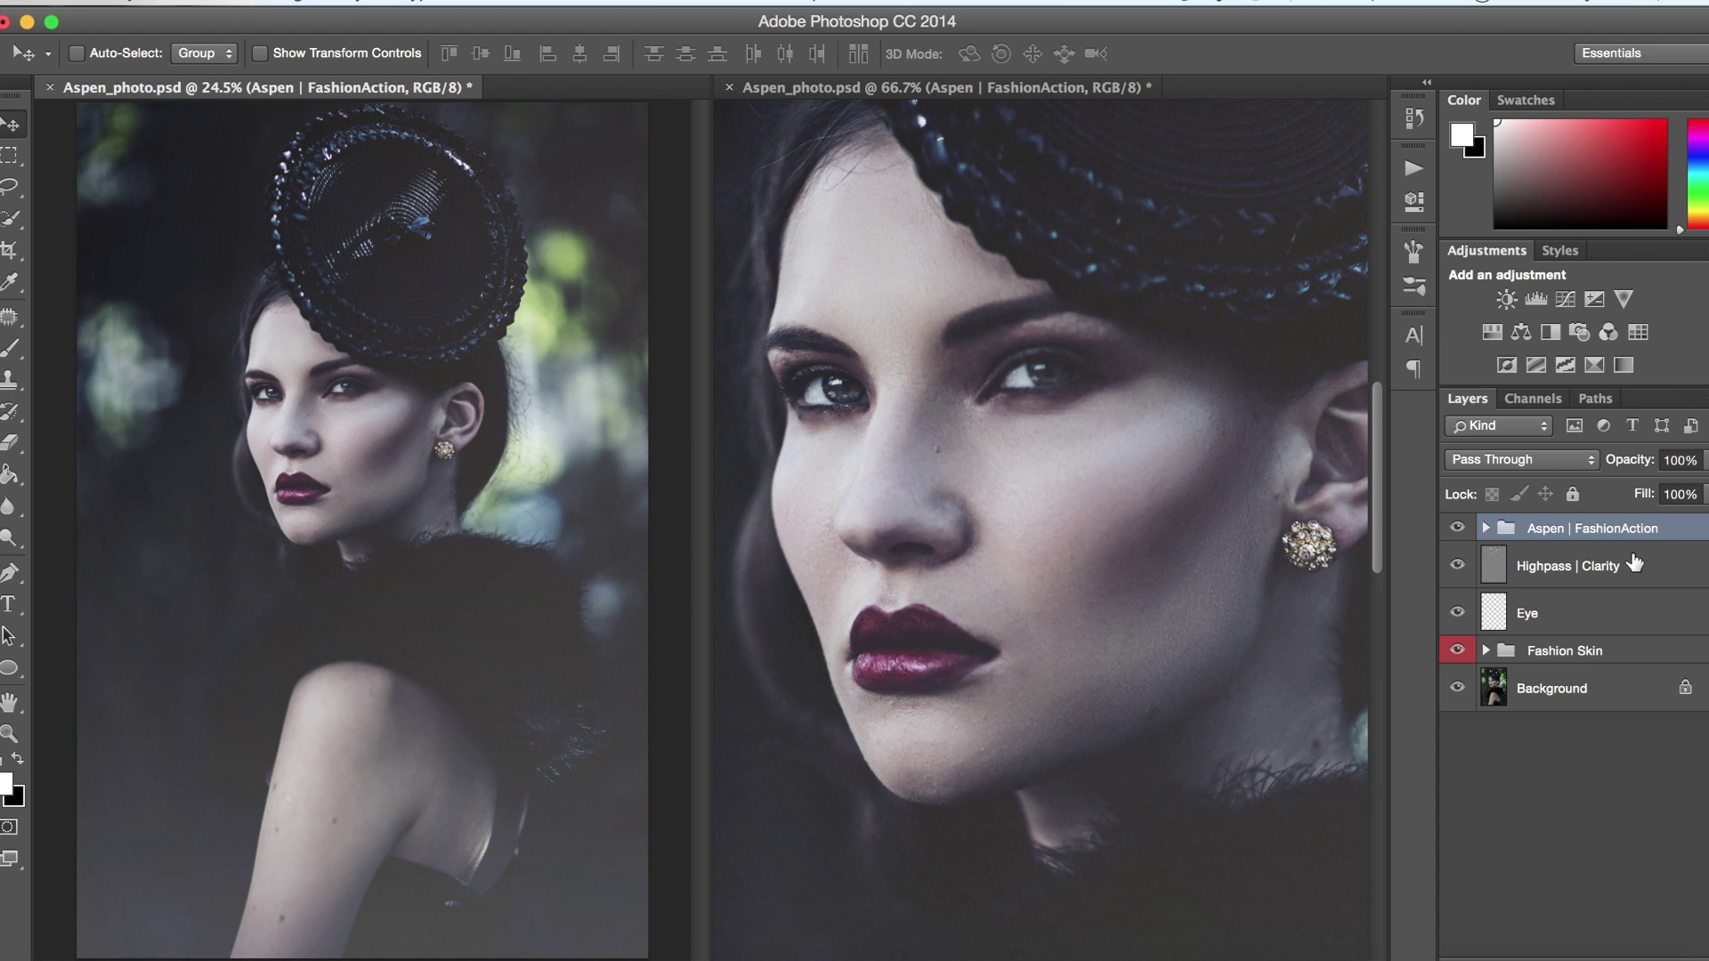
{"action": "key", "text": "Delete"}
{"action": "key", "text": "Delete"}
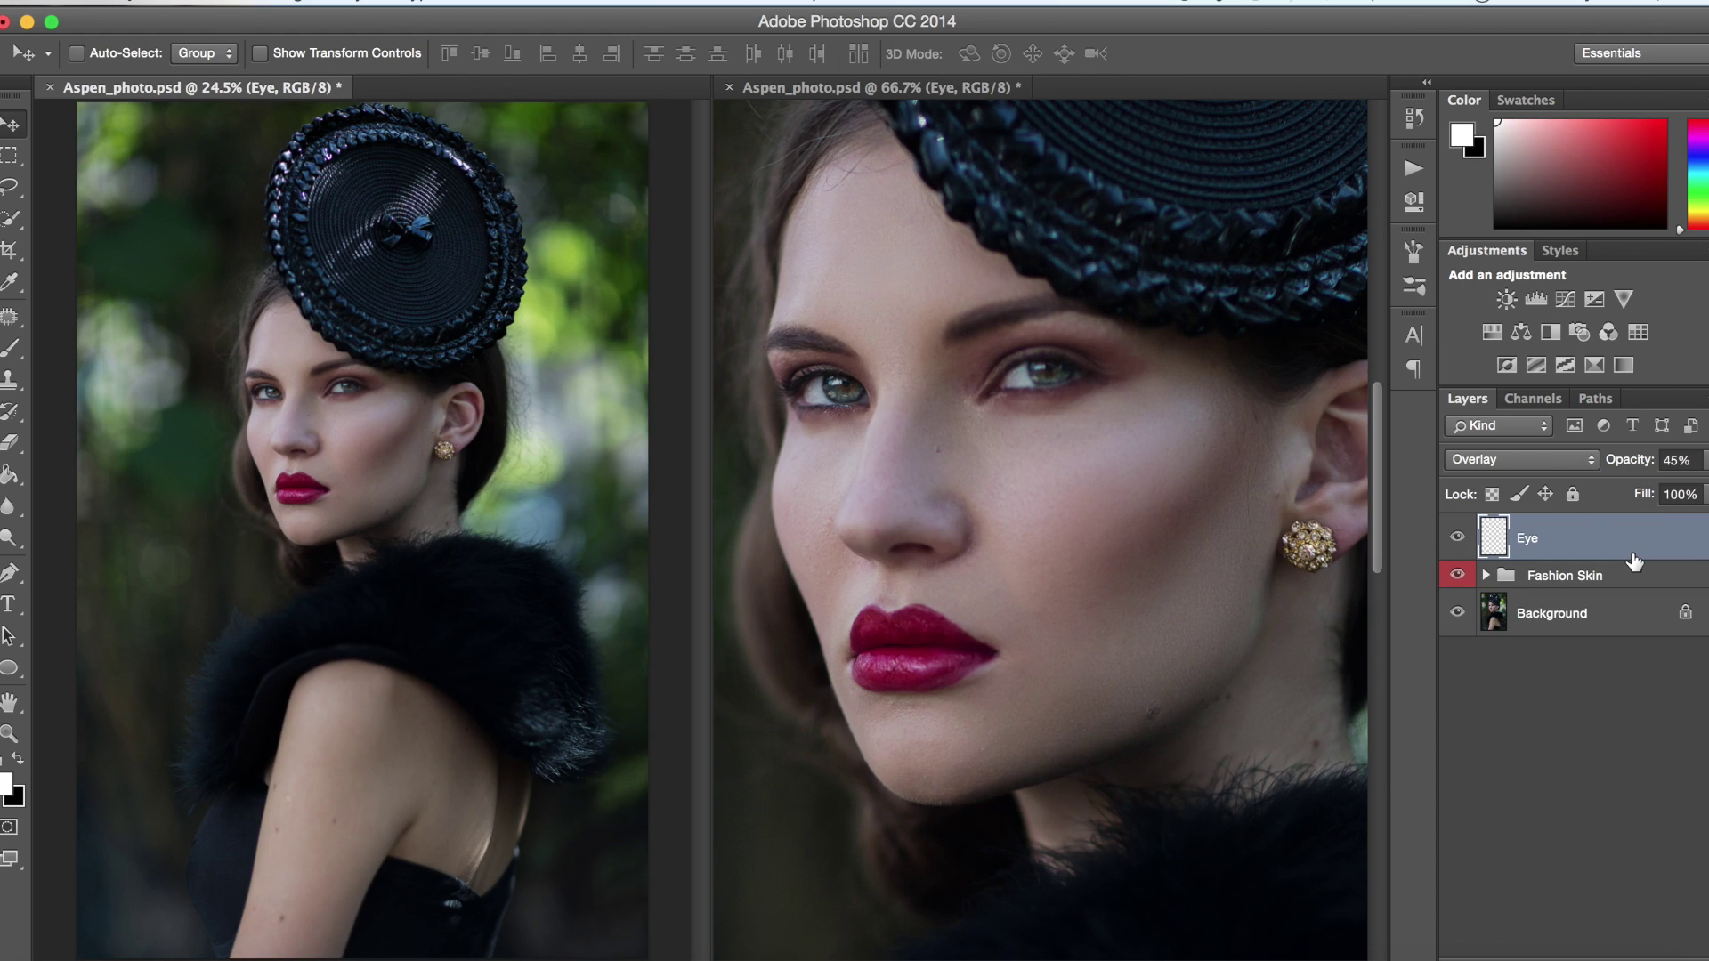
Rerun the Aspen | 1 - Click action, continuing past its message to rebuild the grade
{"action": "left_click", "coordinate": [1414, 171]}
{"action": "left_click", "coordinate": [1206, 460]}
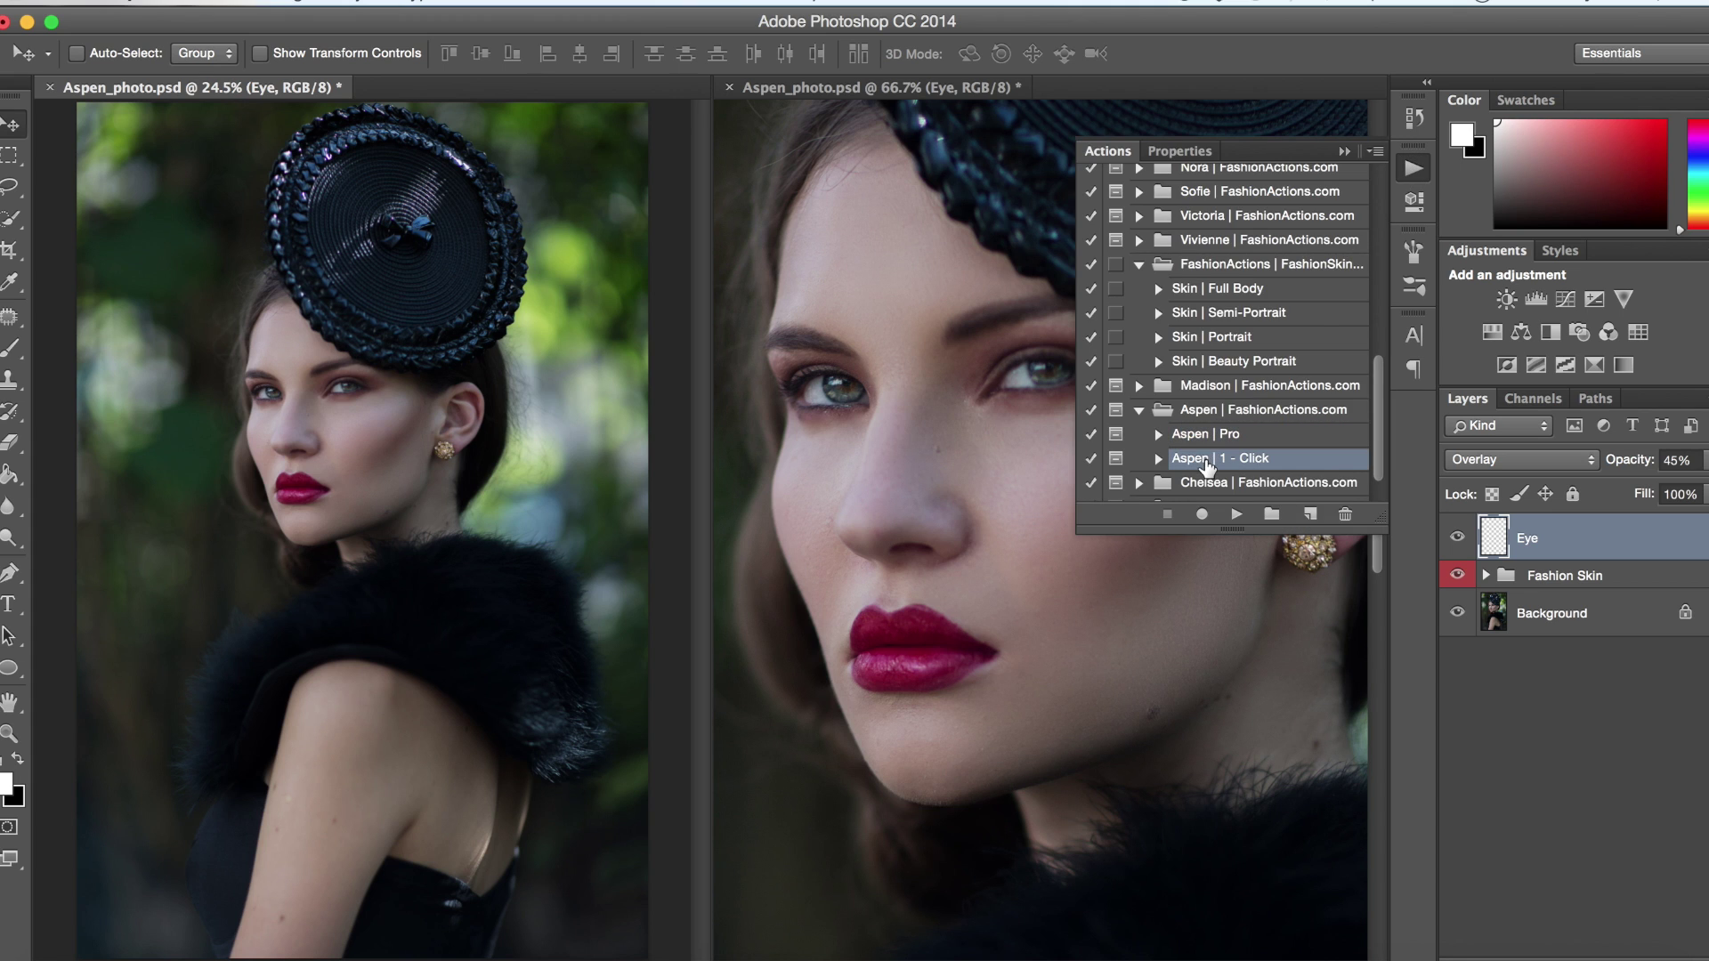
{"action": "left_click", "coordinate": [1238, 515]}
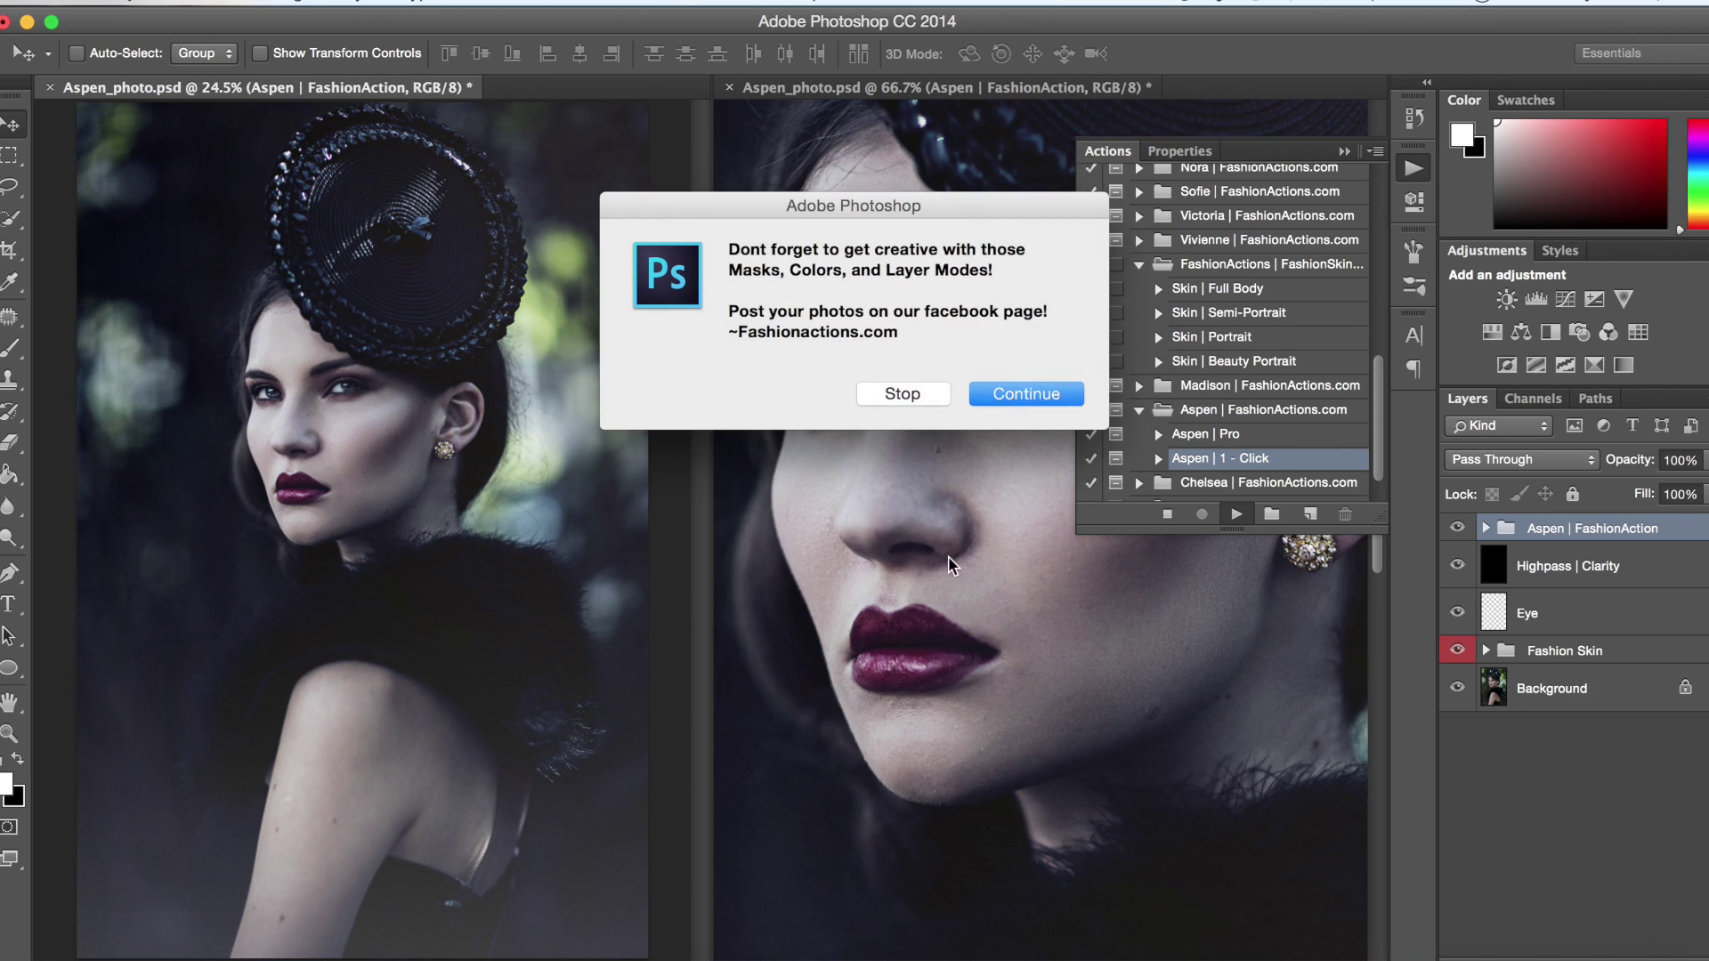
{"action": "left_click", "coordinate": [1011, 391]}
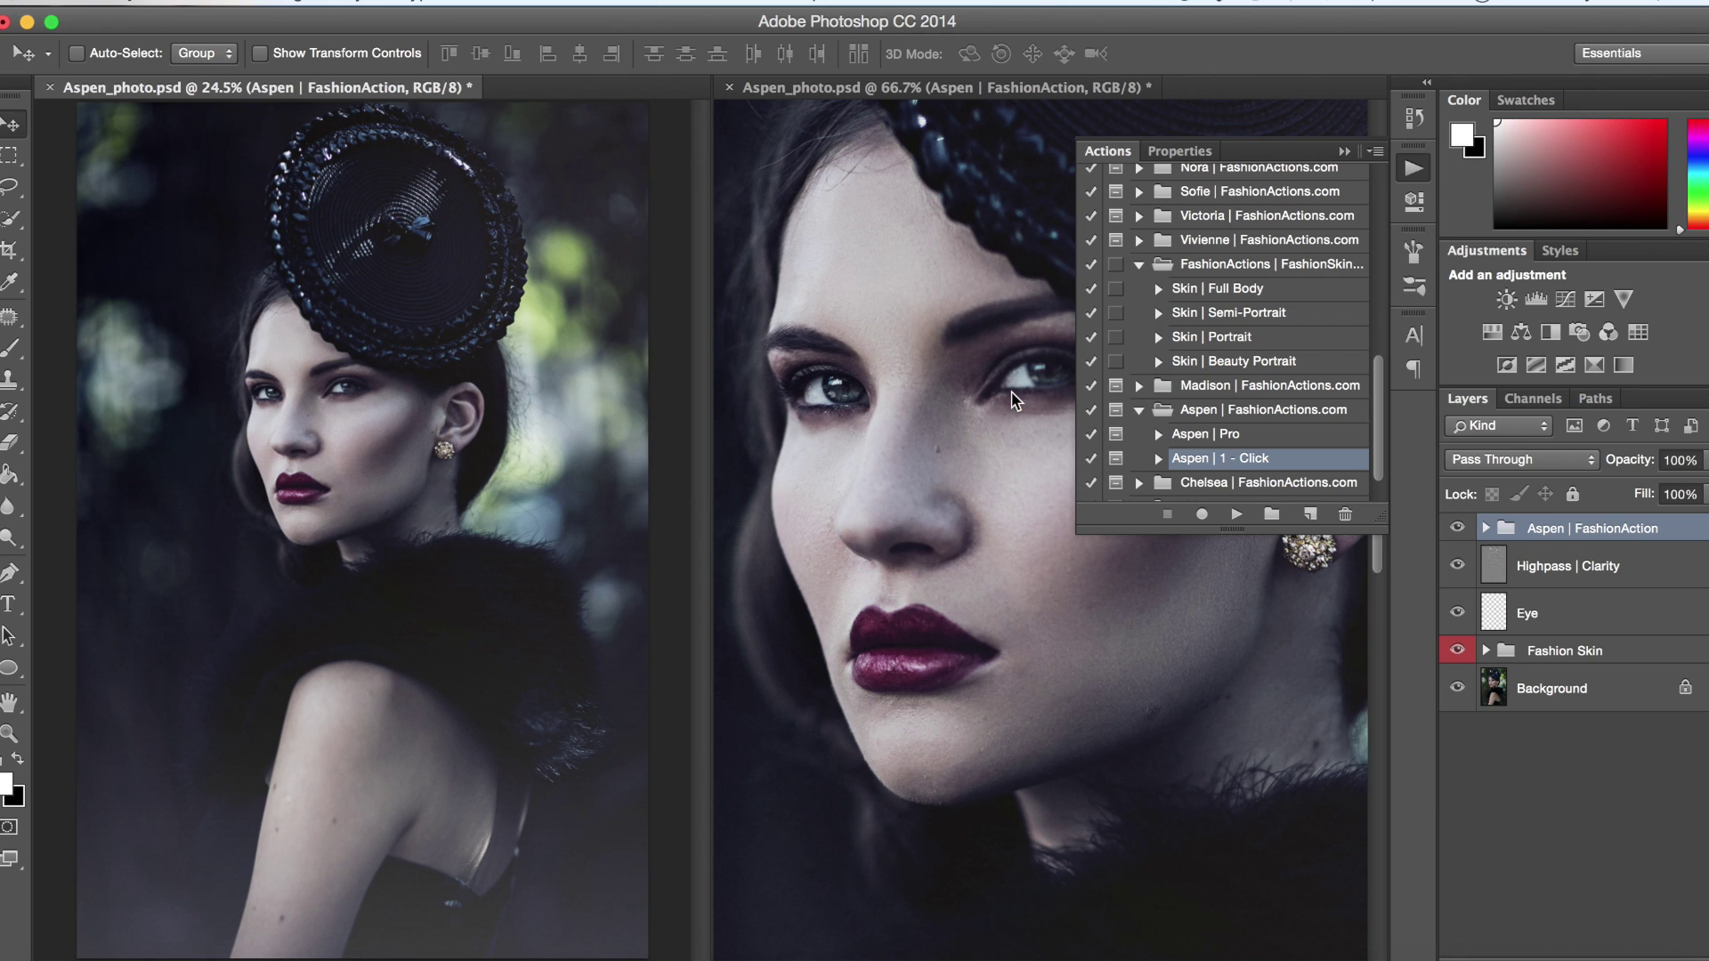
{"action": "left_click", "coordinate": [1408, 173]}
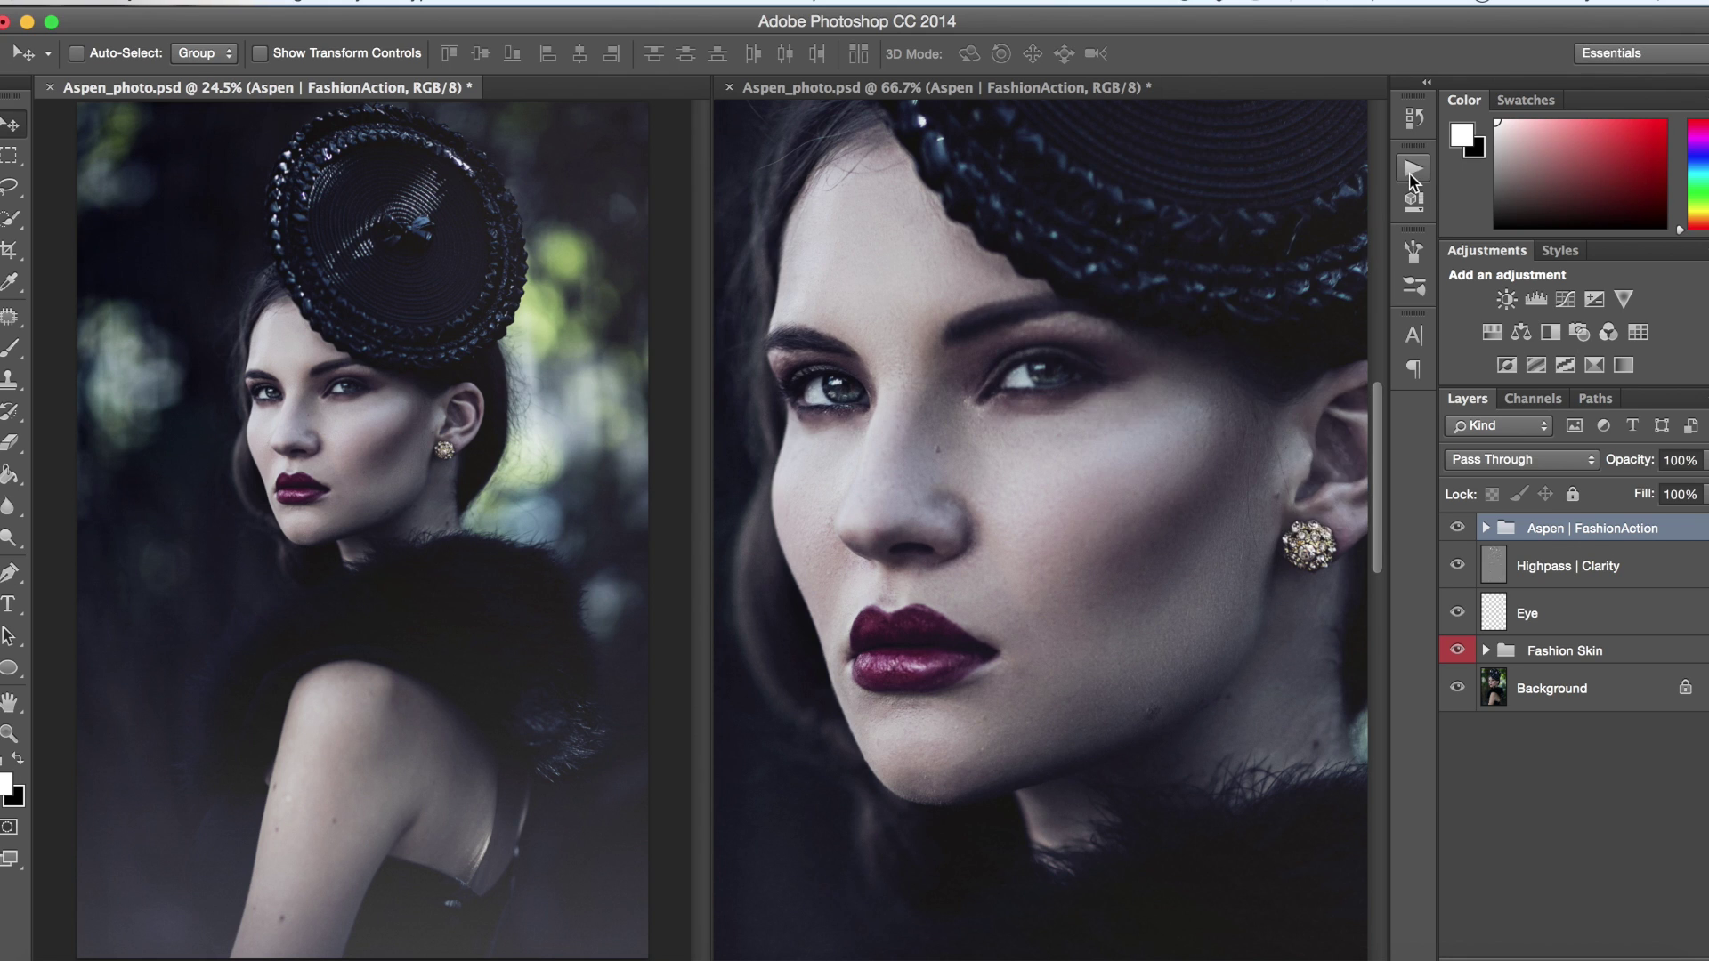
Expand Aspen | FashionAction and compare the Gradient | Floor Haze layer hidden and shown
{"action": "left_click", "coordinate": [1485, 528]}
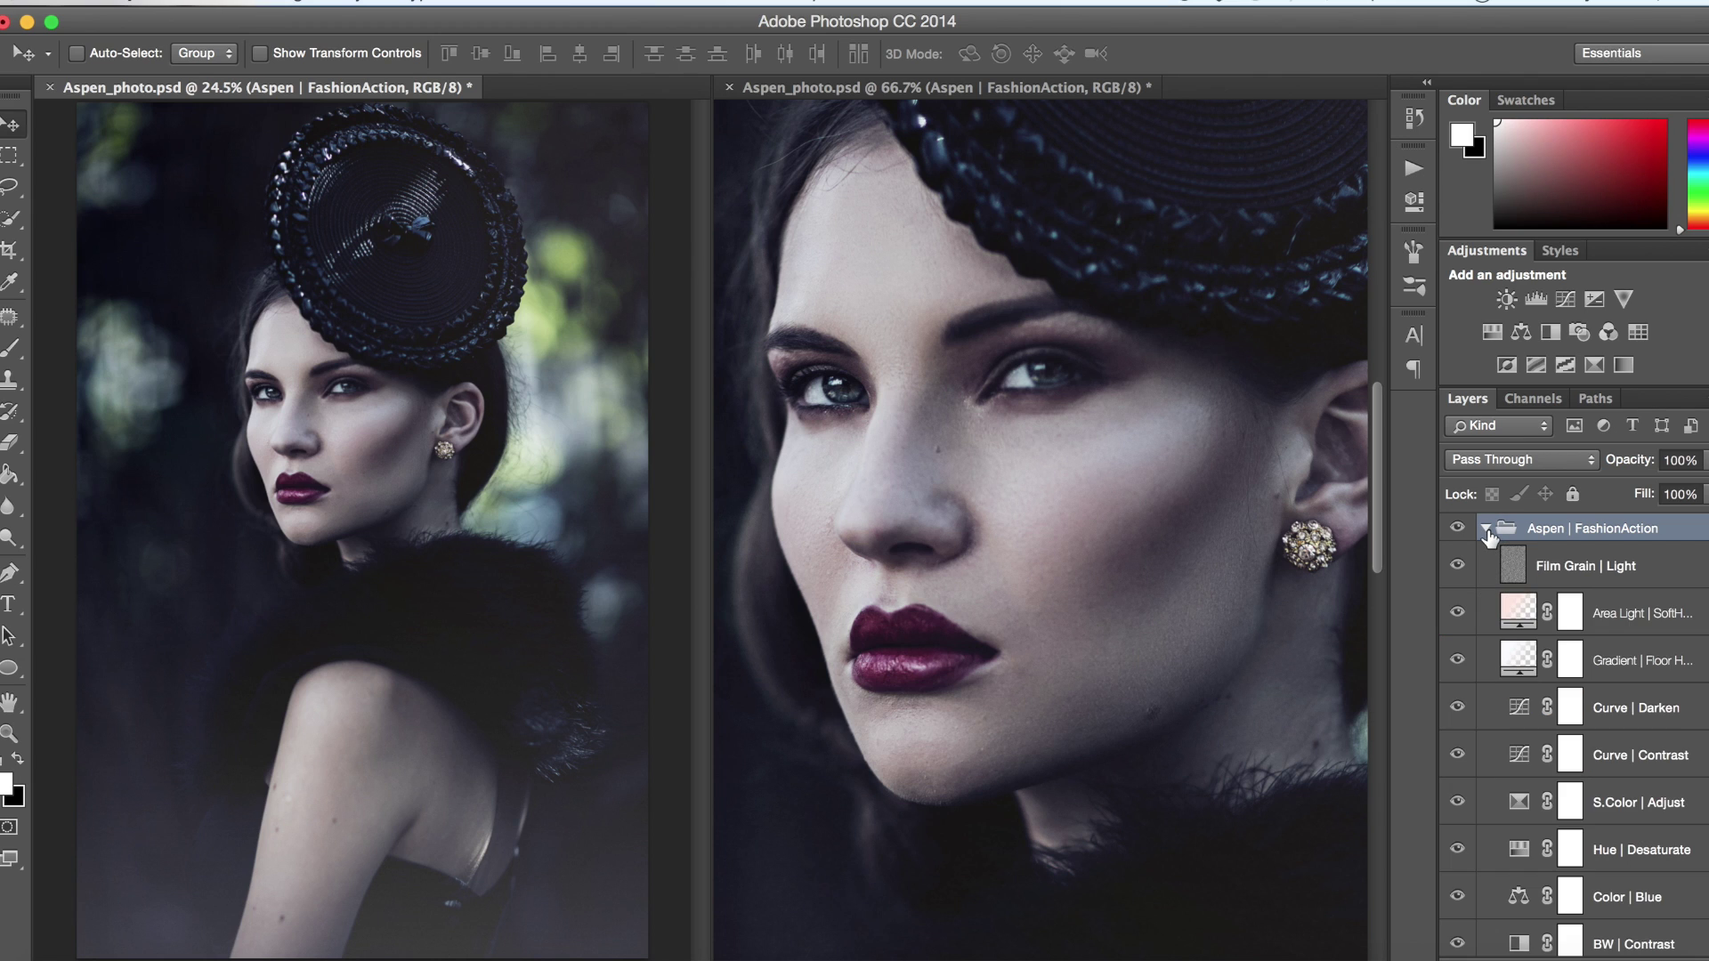
{"action": "left_click", "coordinate": [1611, 676]}
{"action": "left_click", "coordinate": [1458, 663]}
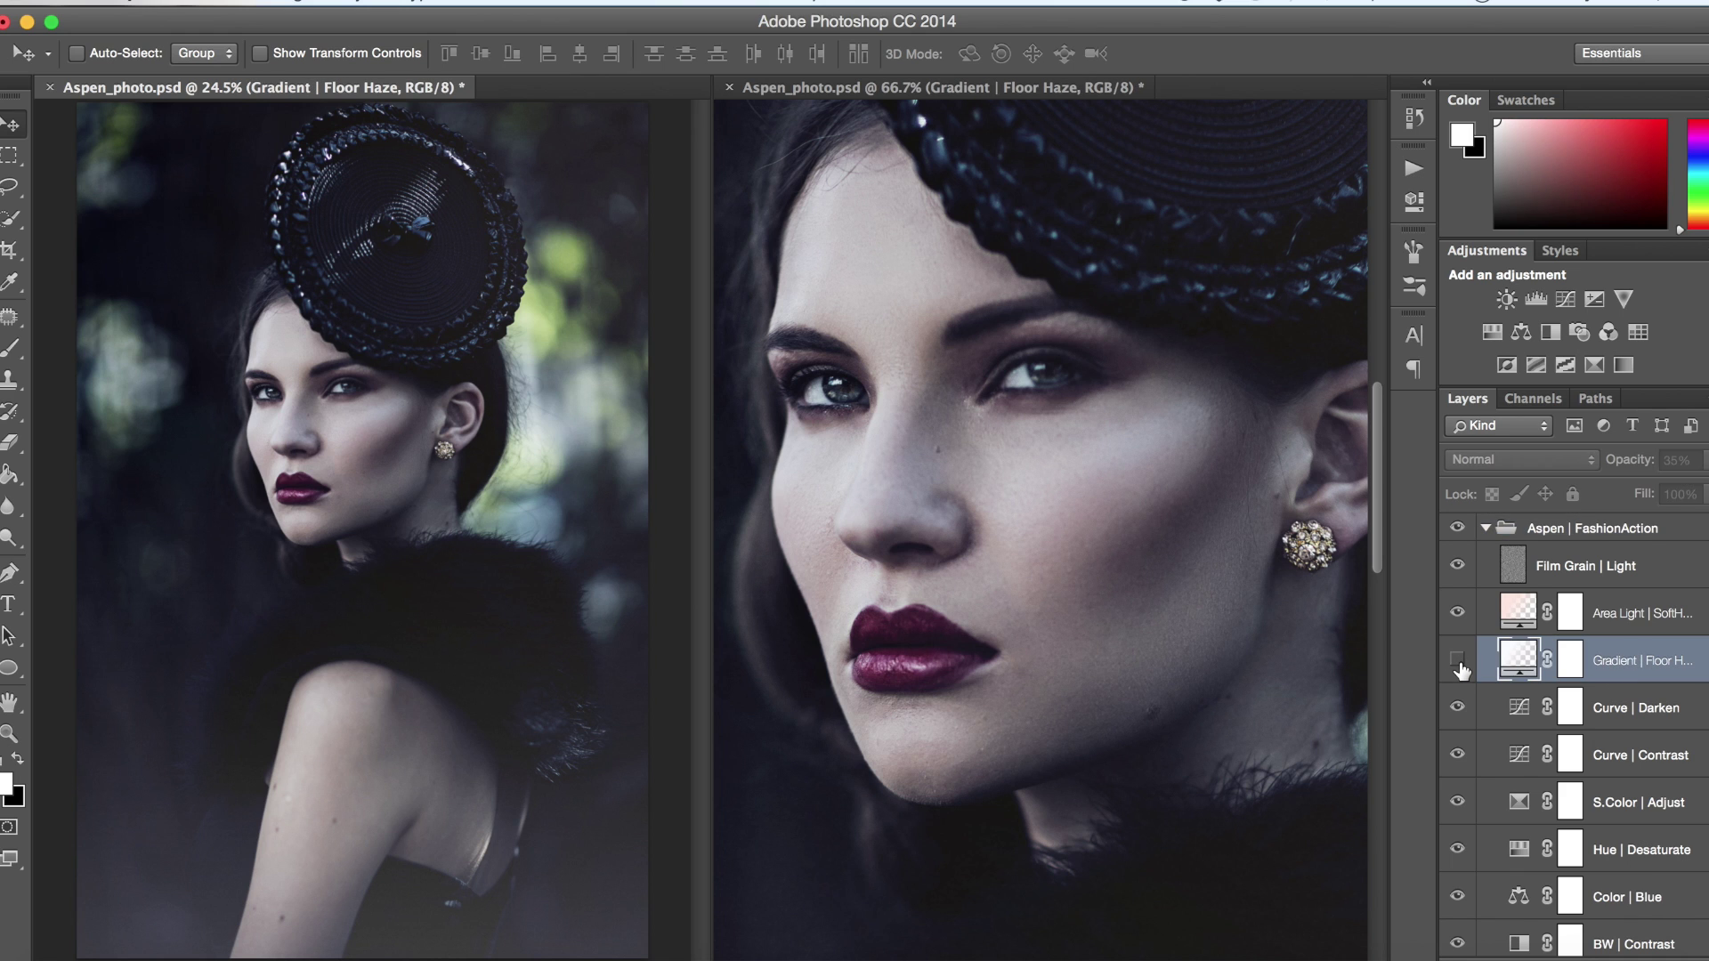
{"action": "left_click", "coordinate": [1457, 663]}
Compare Curve | Darken hidden and shown, then target the Floor Haze layer mask
{"action": "left_click", "coordinate": [1615, 722]}
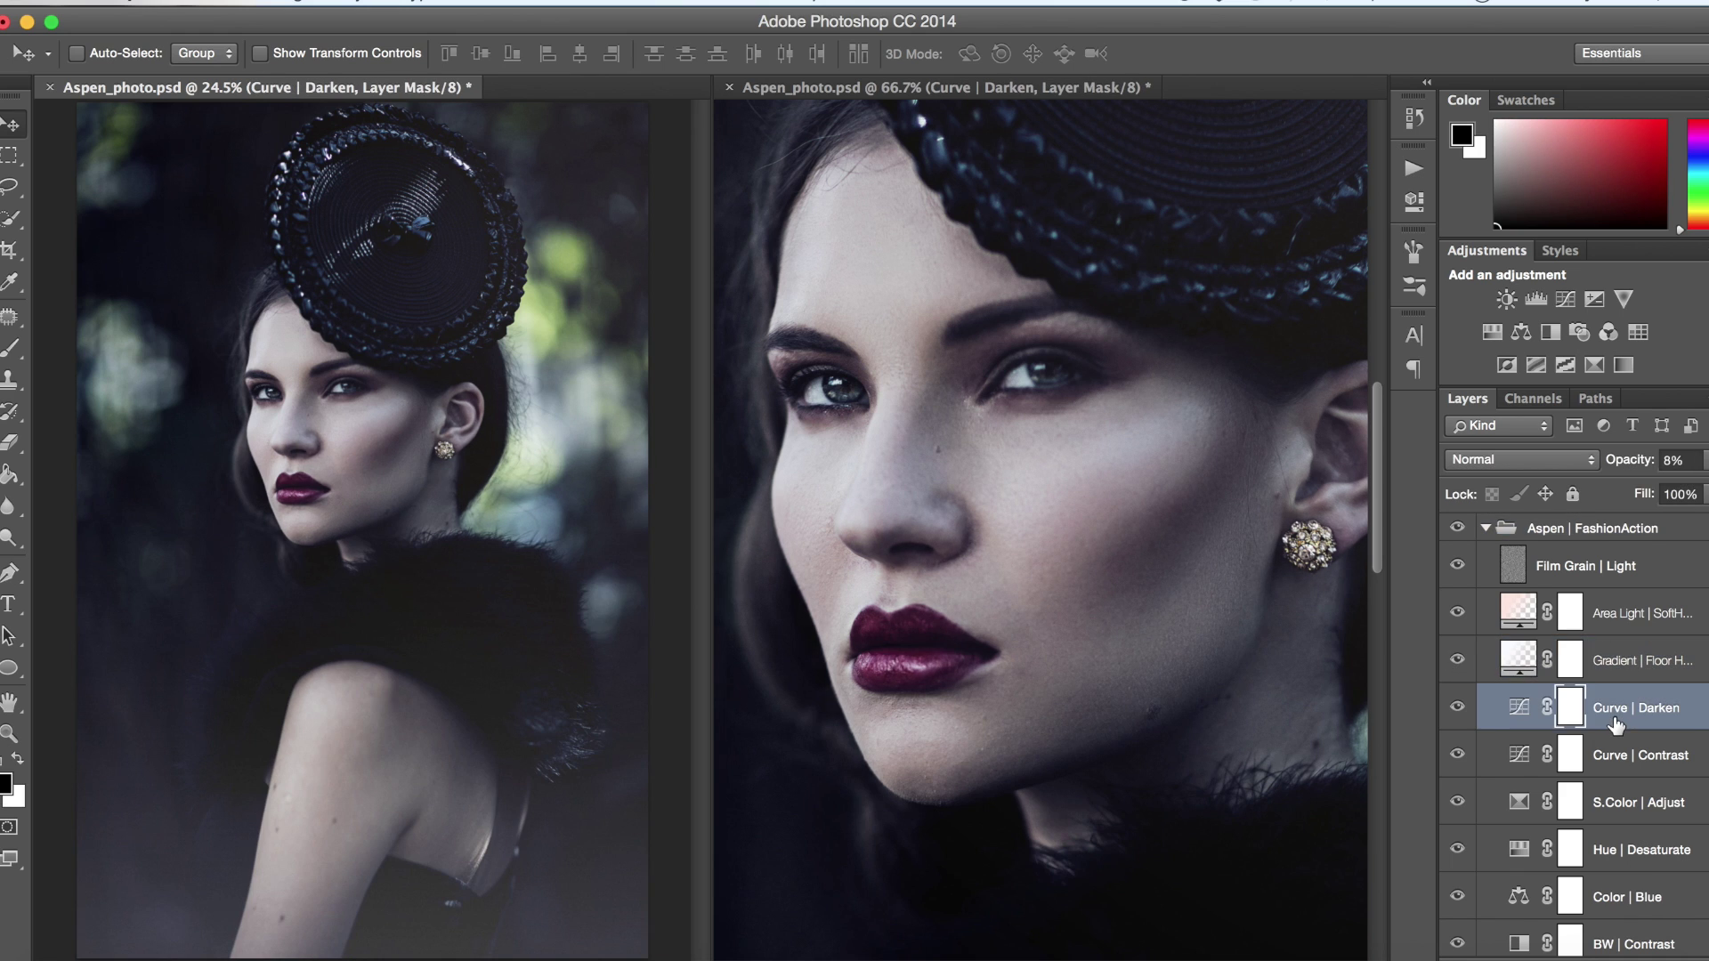
{"action": "left_click", "coordinate": [1457, 709]}
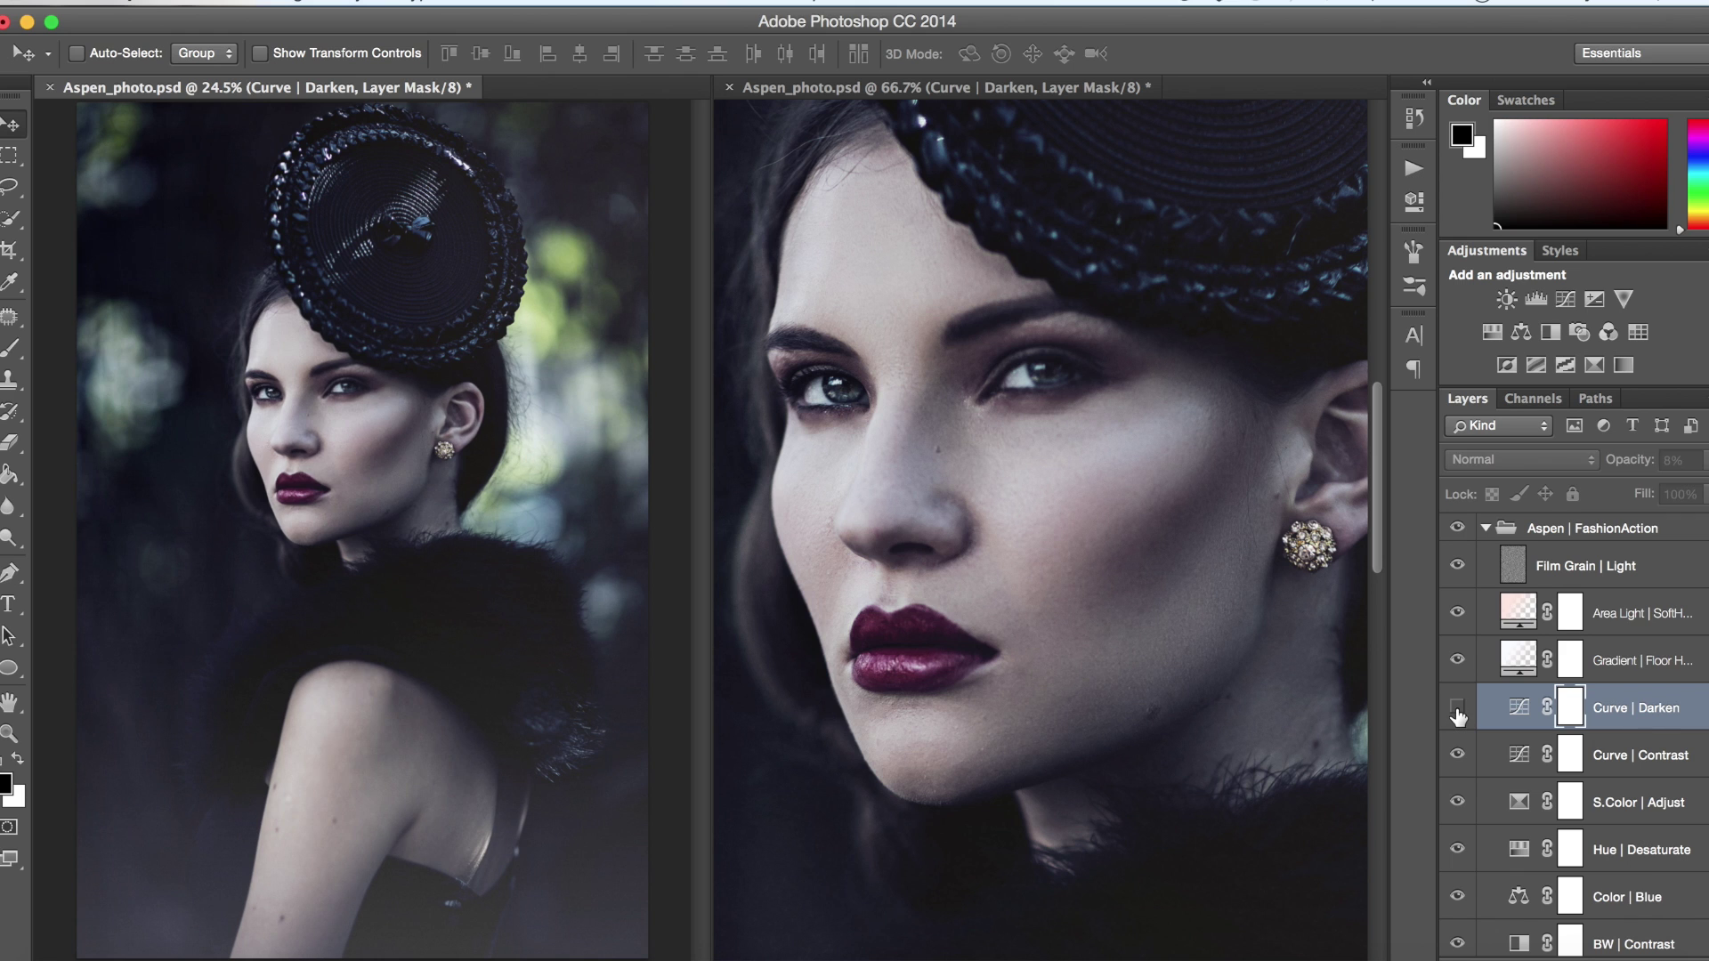
{"action": "left_click", "coordinate": [1457, 709]}
{"action": "left_click", "coordinate": [1569, 663]}
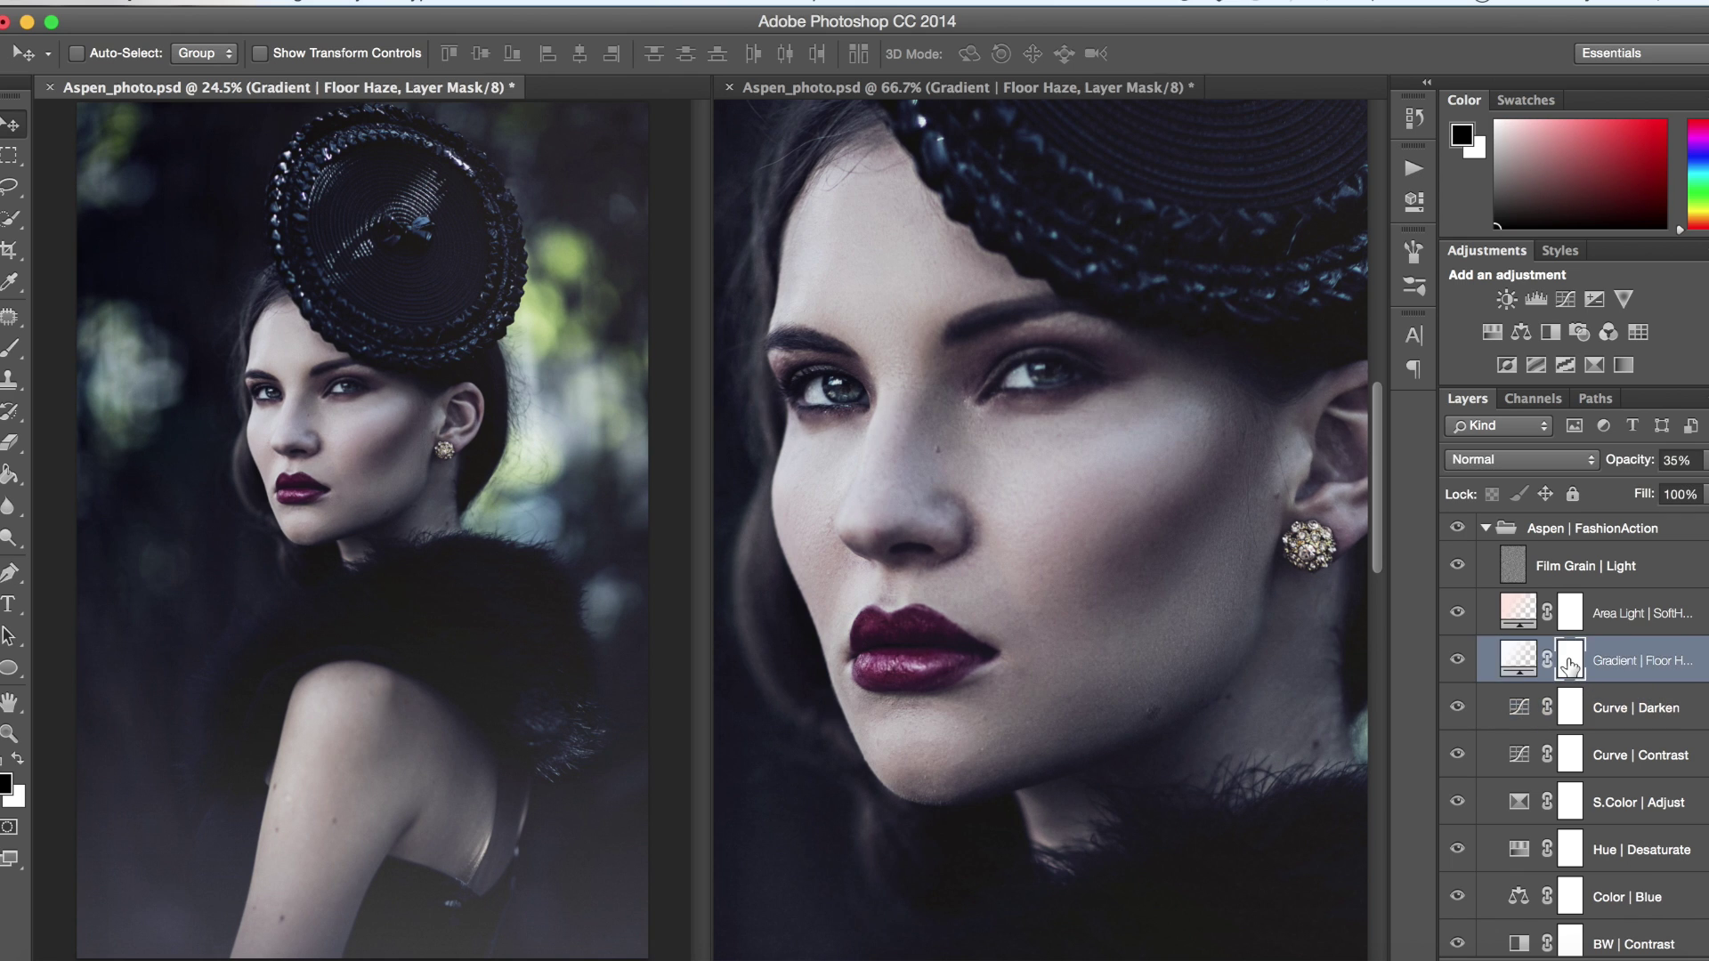
Brush black onto the Floor Haze mask beside the arm, then undo that stroke
{"action": "left_click", "coordinate": [8, 354]}
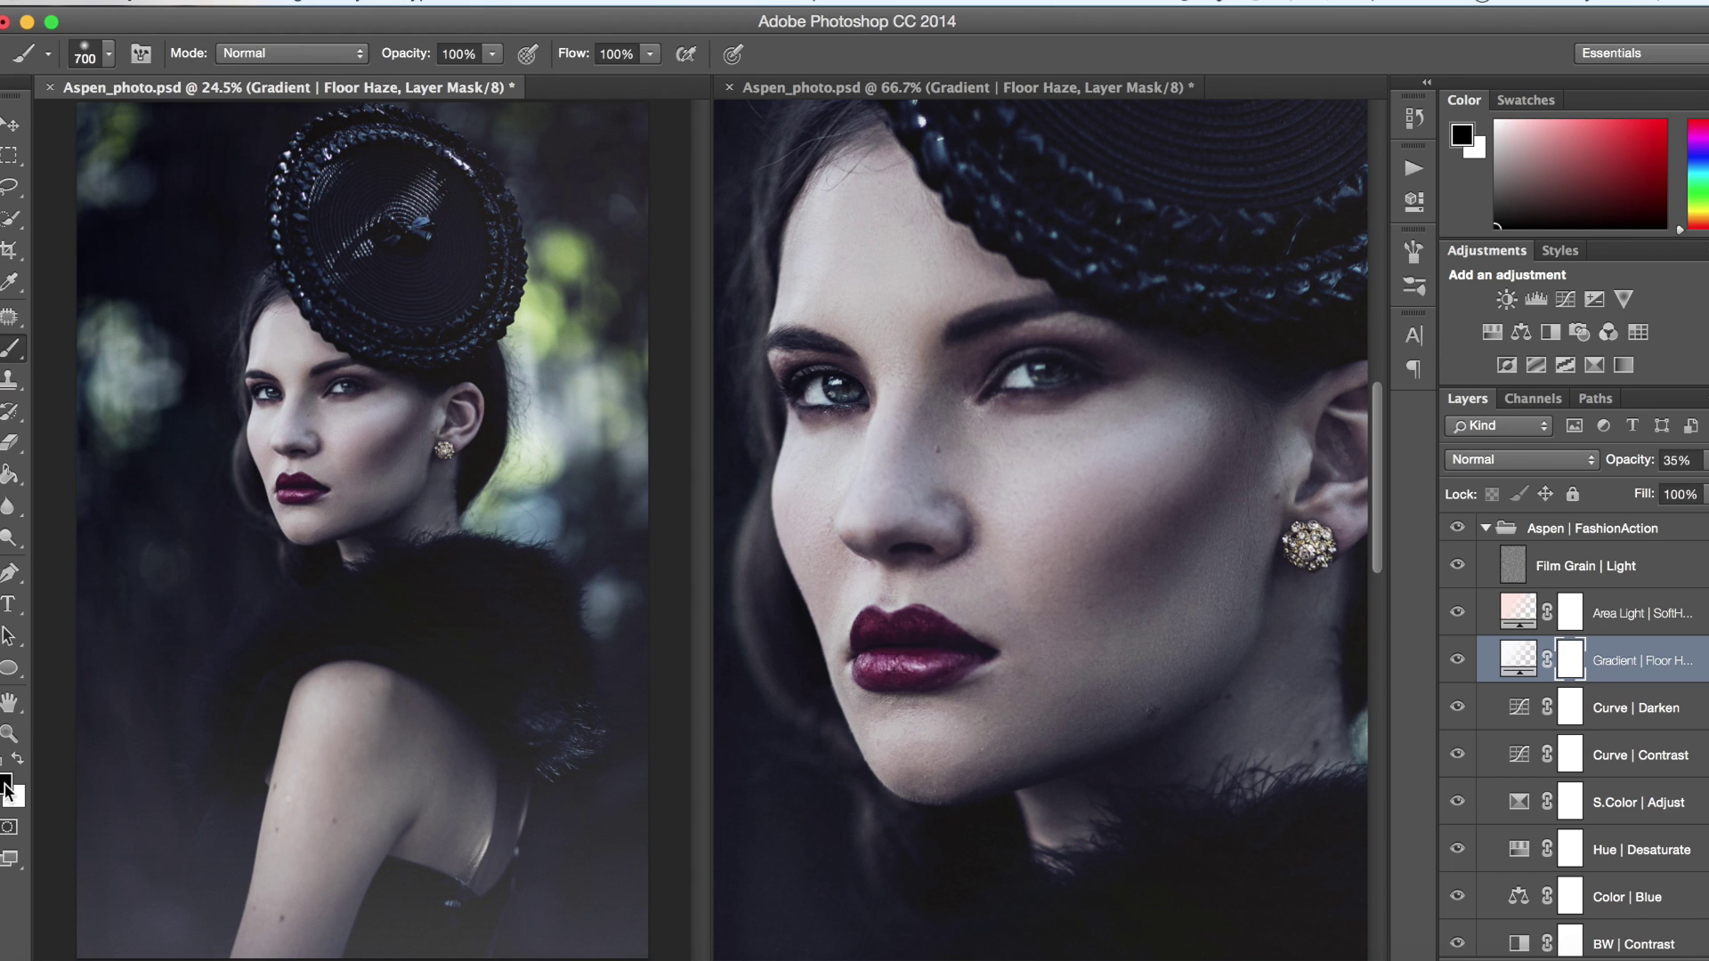
{"action": "mouse_move", "coordinate": [264, 804]}
{"action": "left_mouse_down"}
{"action": "mouse_move", "coordinate": [313, 716]}
{"action": "mouse_move", "coordinate": [300, 873]}
{"action": "mouse_move", "coordinate": [294, 766]}
{"action": "mouse_move", "coordinate": [257, 916]}
{"action": "mouse_move", "coordinate": [272, 750]}
{"action": "mouse_move", "coordinate": [226, 952]}
{"action": "mouse_move", "coordinate": [187, 928]}
{"action": "mouse_move", "coordinate": [195, 815]}
{"action": "mouse_move", "coordinate": [165, 917]}
{"action": "mouse_move", "coordinate": [139, 933]}
{"action": "mouse_move", "coordinate": [98, 774]}
{"action": "mouse_move", "coordinate": [114, 693]}
{"action": "mouse_move", "coordinate": [155, 741]}
{"action": "mouse_move", "coordinate": [199, 728]}
{"action": "mouse_move", "coordinate": [220, 691]}
{"action": "mouse_move", "coordinate": [283, 785]}
{"action": "mouse_move", "coordinate": [365, 842]}
{"action": "mouse_move", "coordinate": [366, 893]}
{"action": "left_mouse_up"}
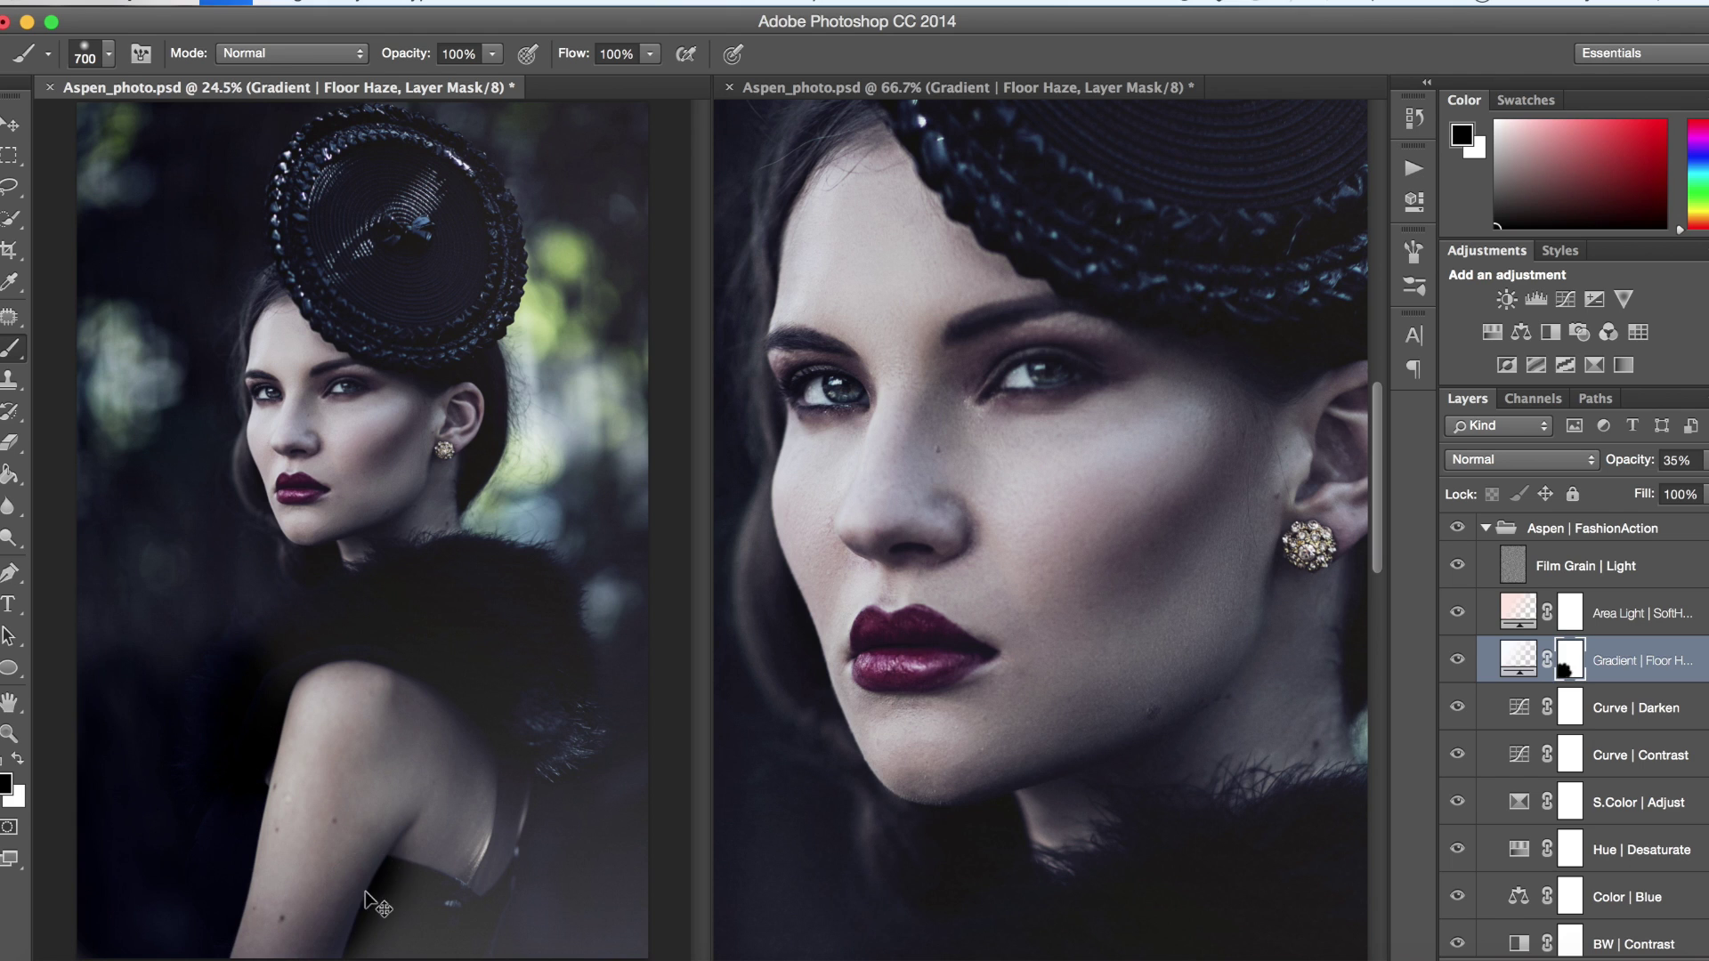
{"action": "key", "text": "ctrl+z"}
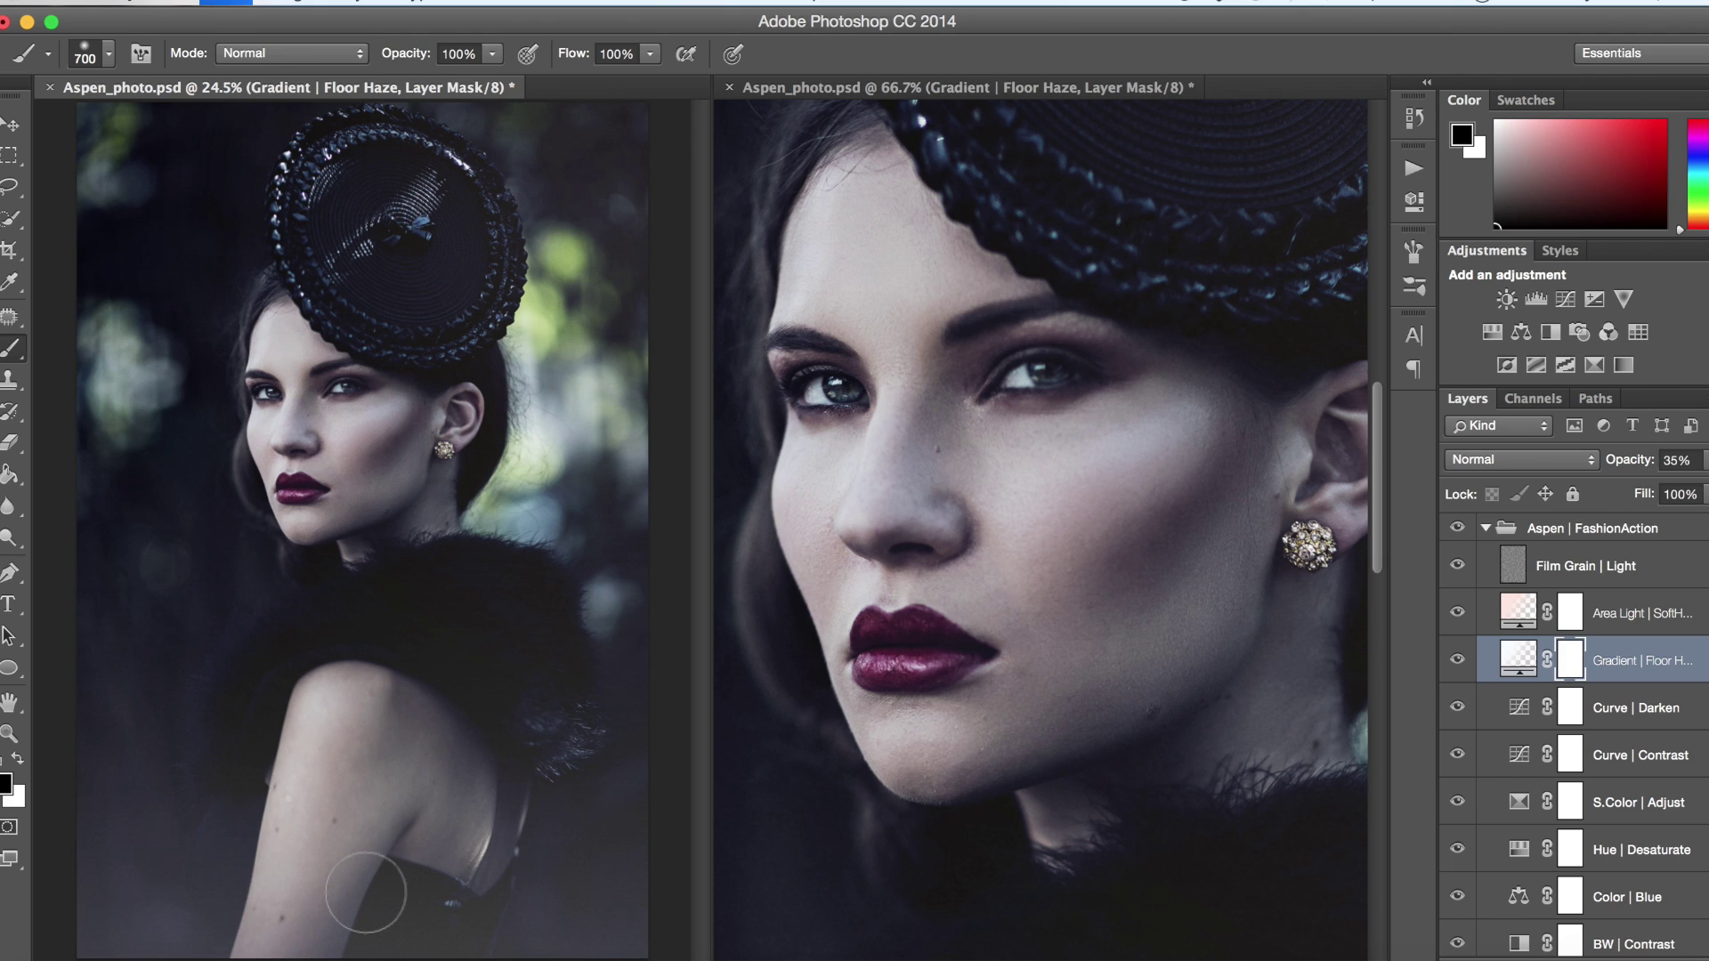
{"action": "left_click", "coordinate": [1486, 529]}
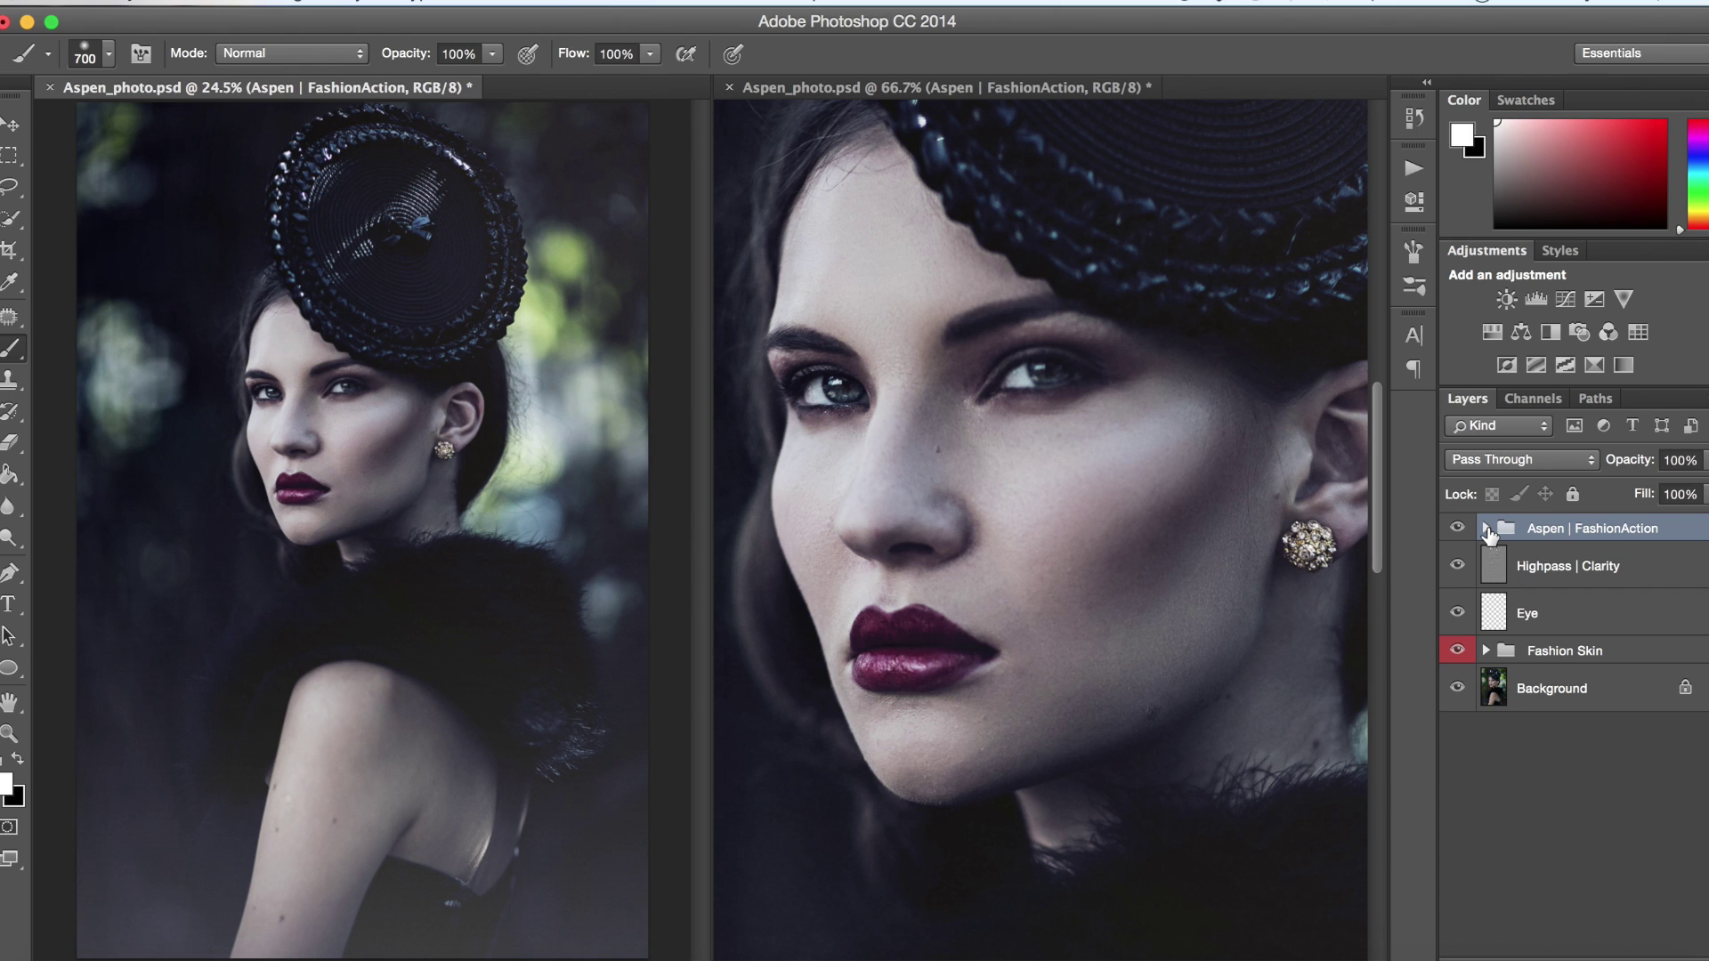